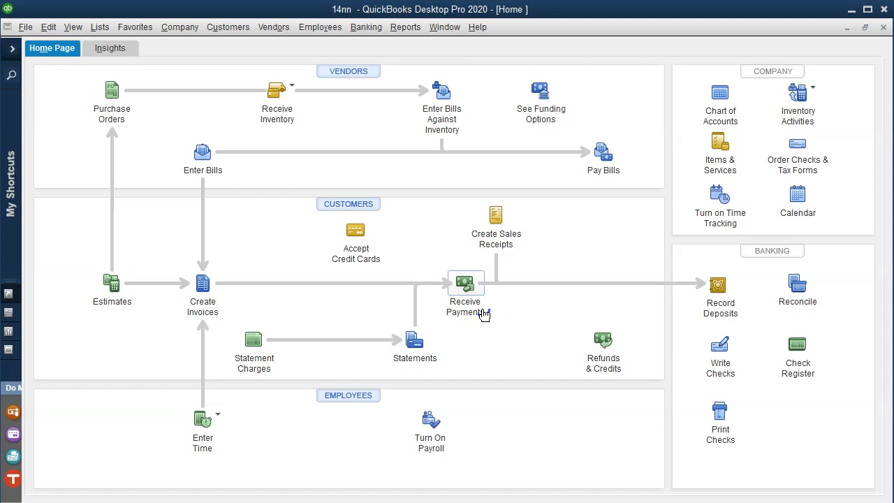
left_click(709, 305)
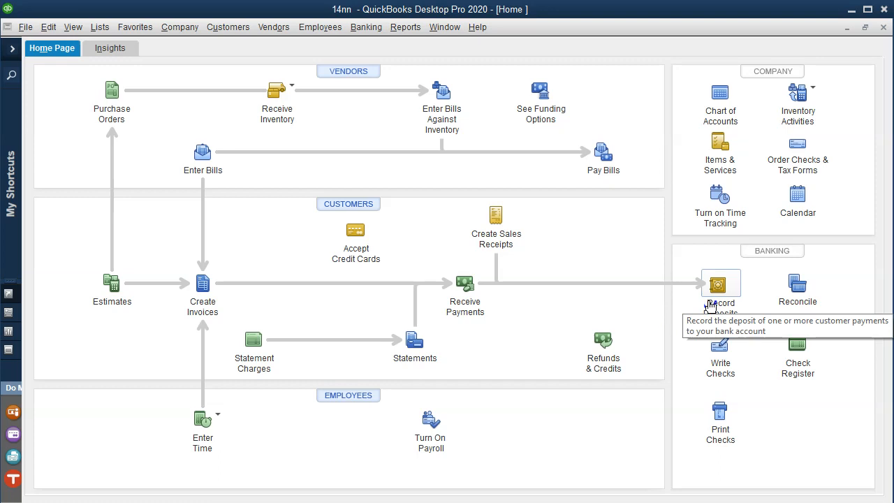
left_click(477, 317)
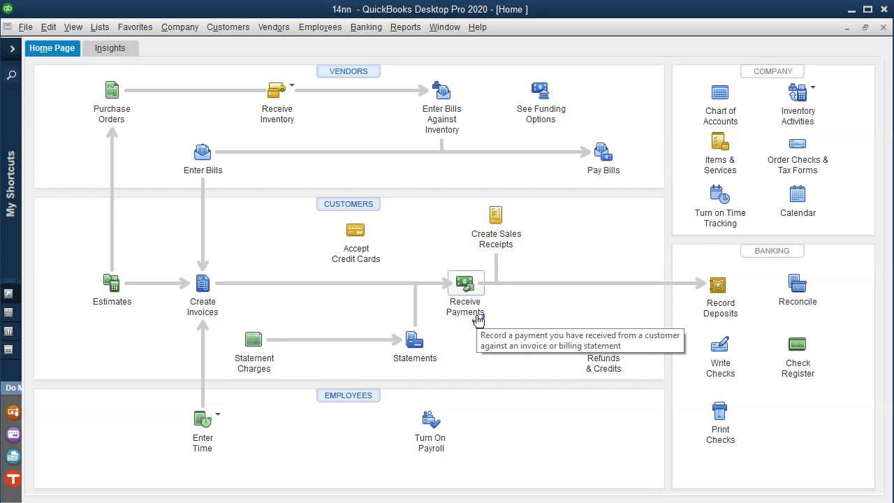
left_click(478, 320)
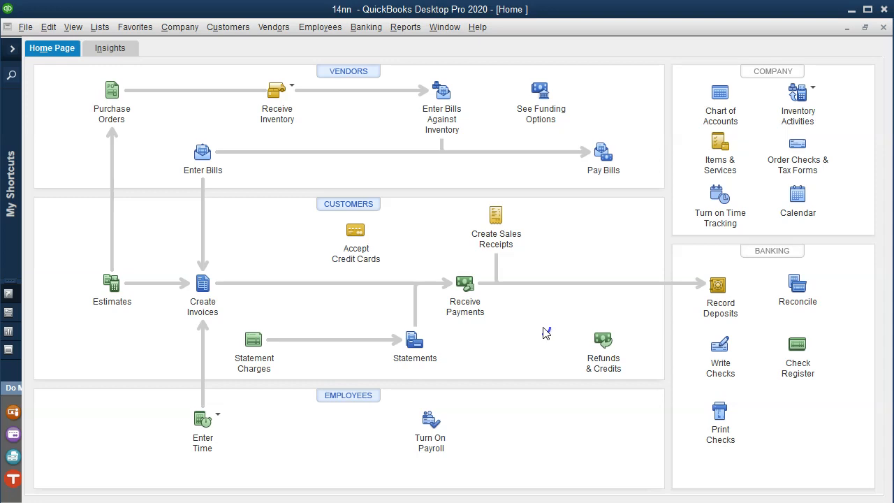
- Switch from QuickBooks Desktop to QuickBooks Online in the browser and open the Balance Sheet report
left_click(849, 12)
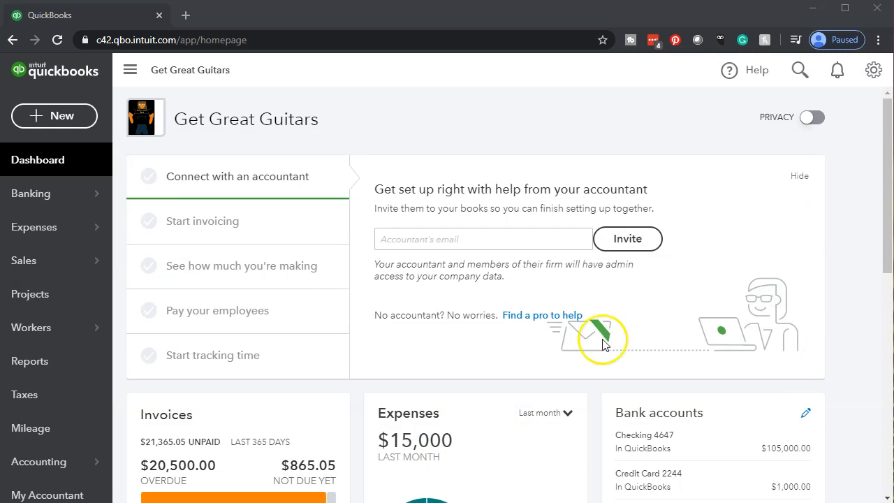
left_click(66, 370)
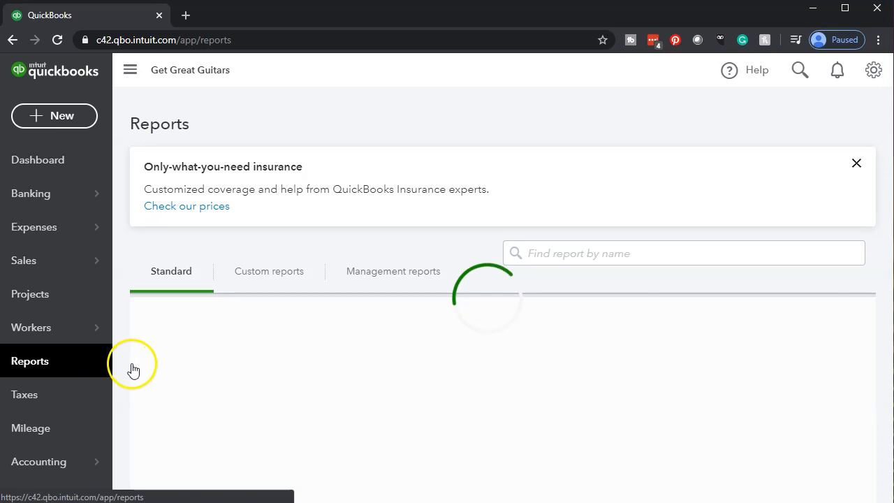
left_click(204, 340)
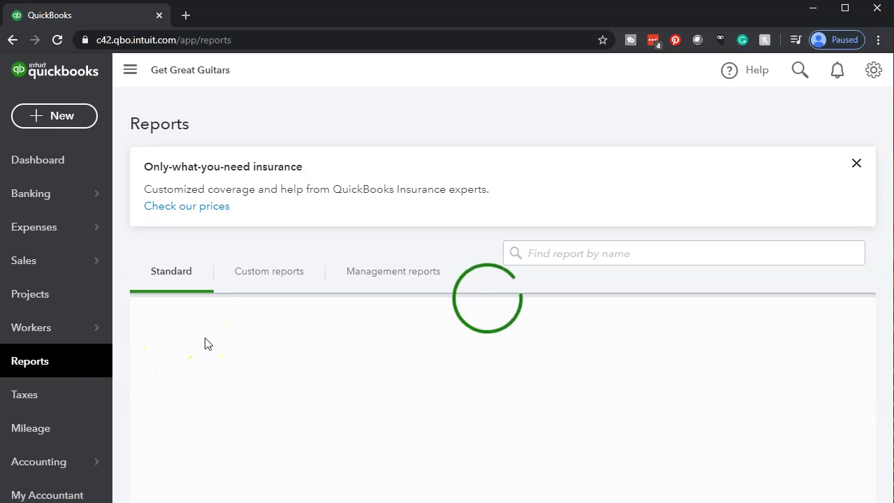
scroll(206, 343, "down", 1)
left_click(216, 349)
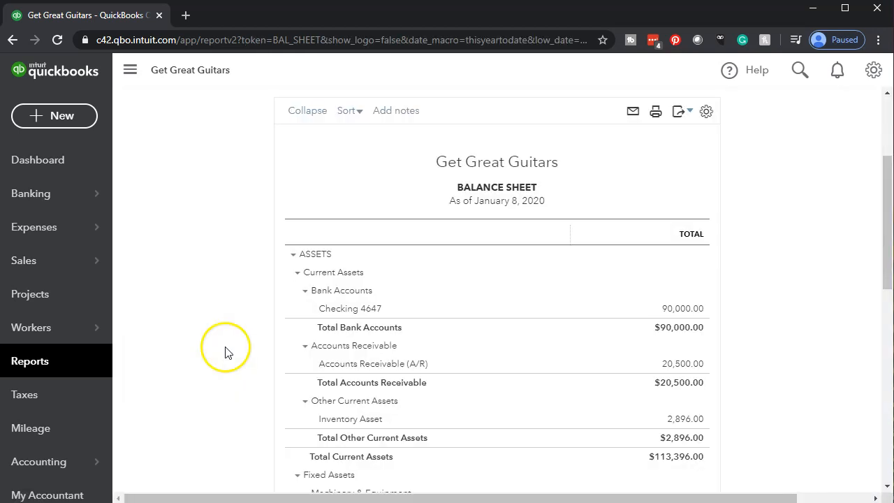
- Set the Balance Sheet period to 01/01/2020 through 12/31/2020 and run the report
left_click(342, 177)
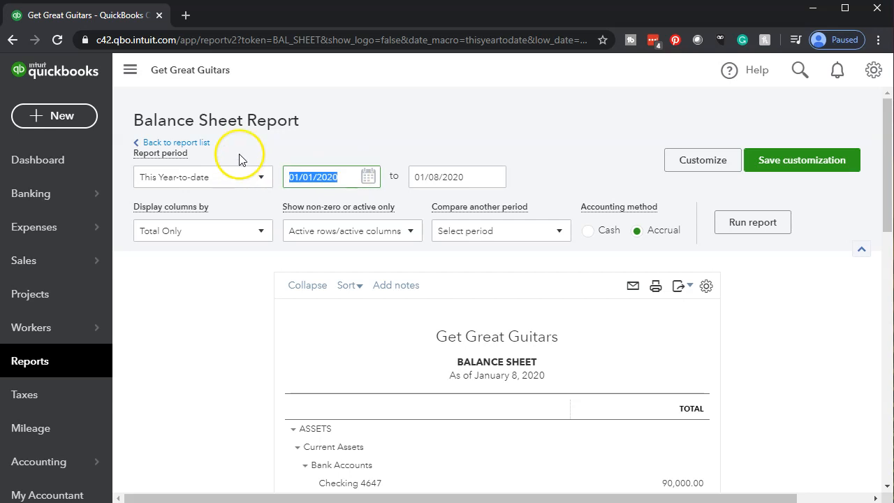
type("01/01/2020")
key("Tab")
type("12/31/2020")
key("Tab")
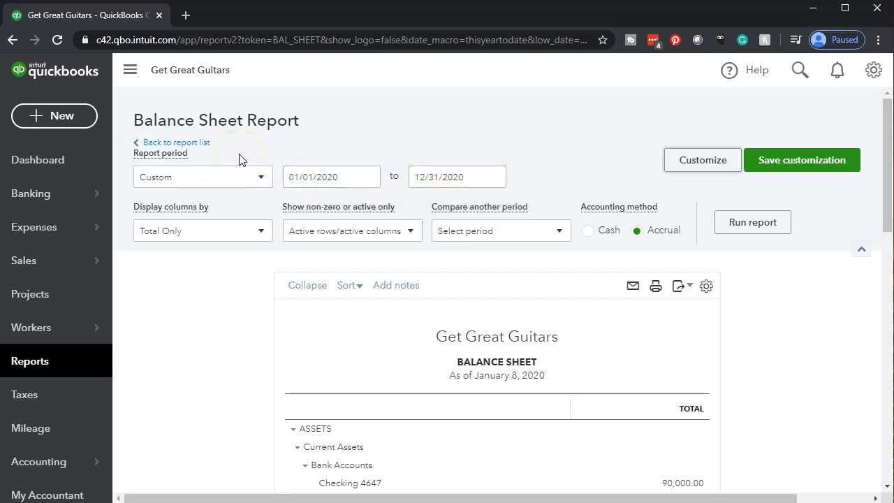
left_click(768, 238)
scroll(768, 234, "down", 3)
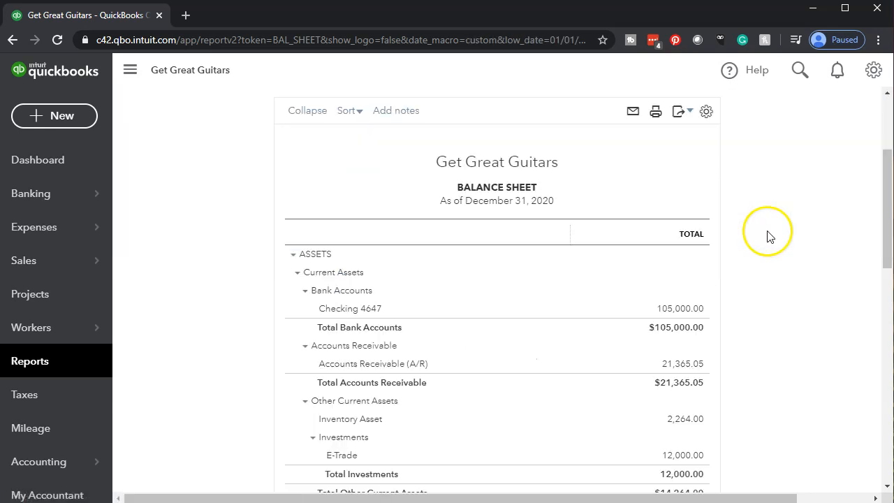
- Duplicate the Balance Sheet browser tab and return to the original tab
right_click(120, 15)
left_click(144, 65)
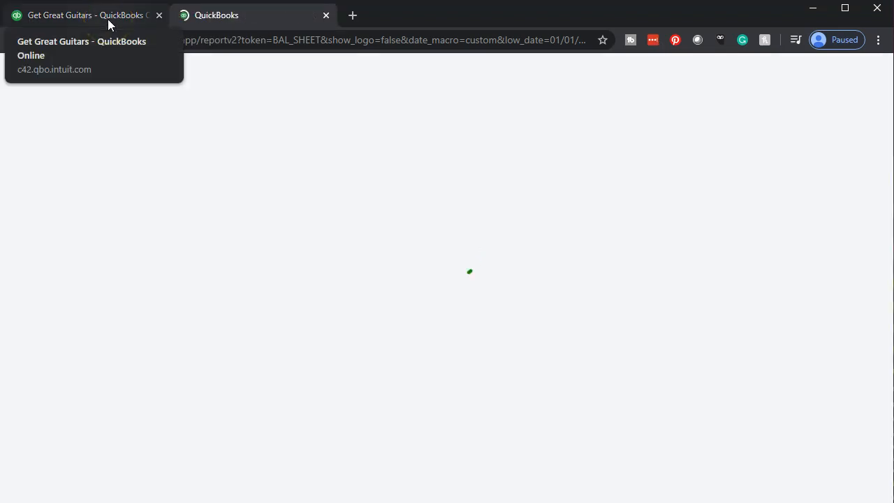
left_click(107, 19)
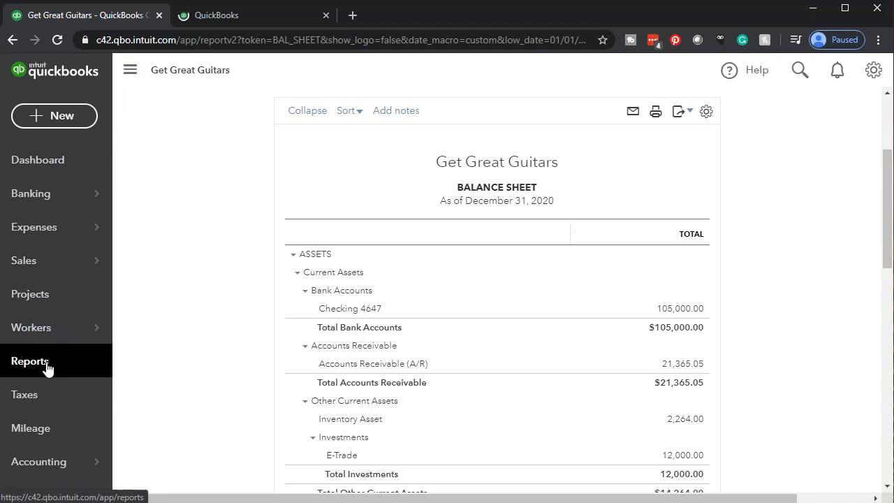
- Open the Profit and Loss report and run it for 01/01/2020 through 12/31/2020
left_click(47, 369)
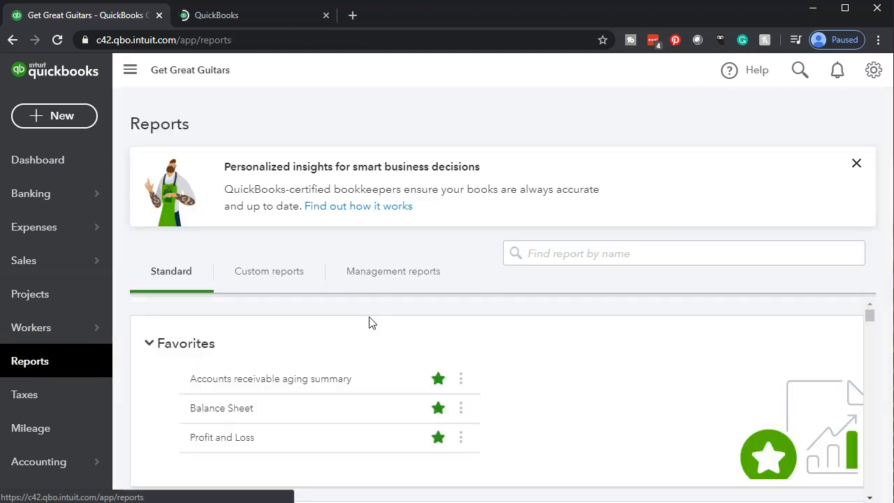
left_click(221, 443)
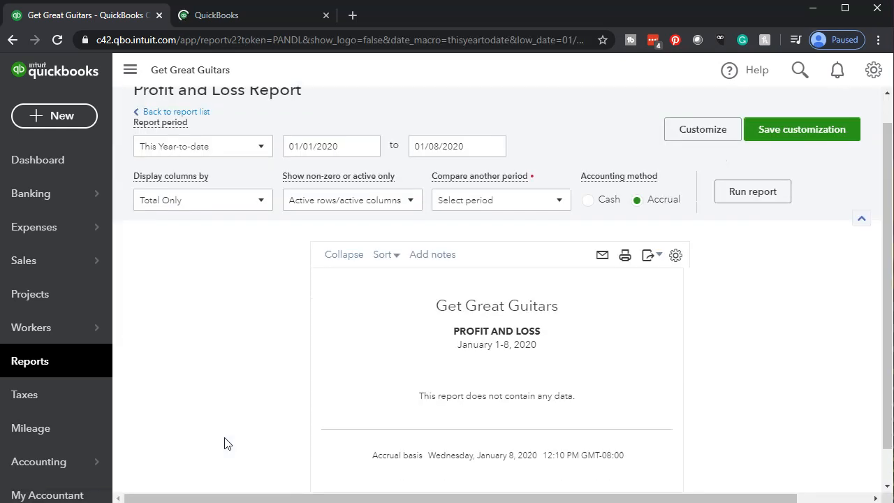
scroll(343, 204, "up", 1)
left_click(349, 178)
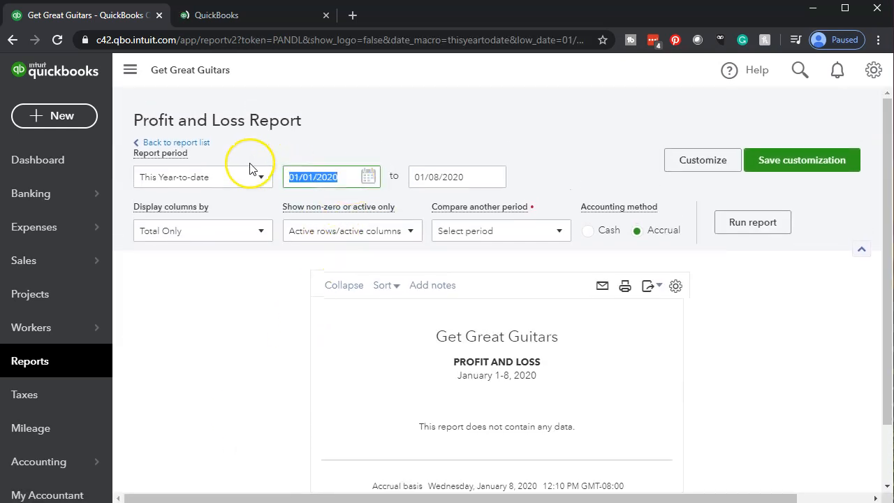
type("0")
type("1/01/2020")
key("Tab")
type("12/31/2020")
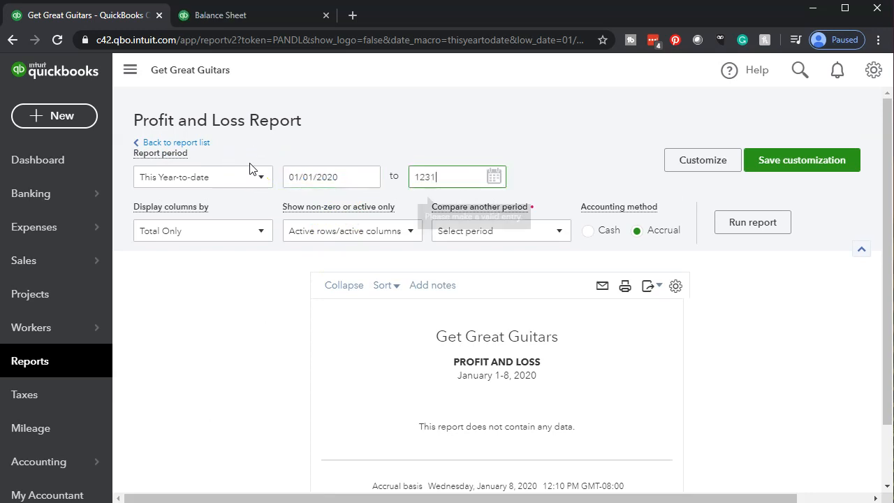
key("Tab")
left_click(657, 211)
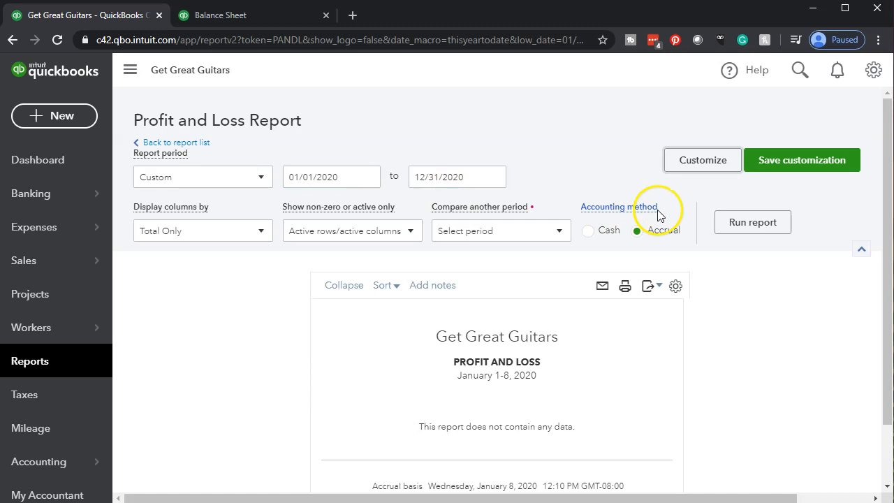
left_click(755, 231)
scroll(760, 259, "down", 3)
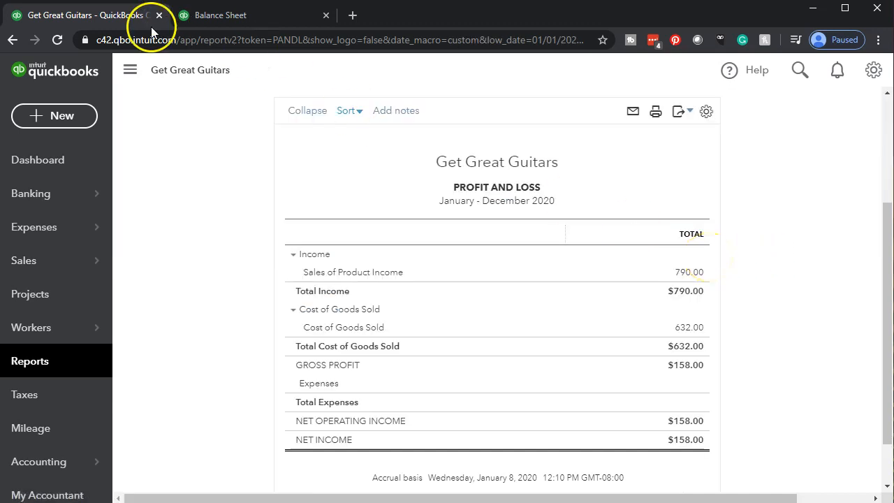
- Duplicate the Profit and Loss browser tab and go back to the original tab
right_click(114, 17)
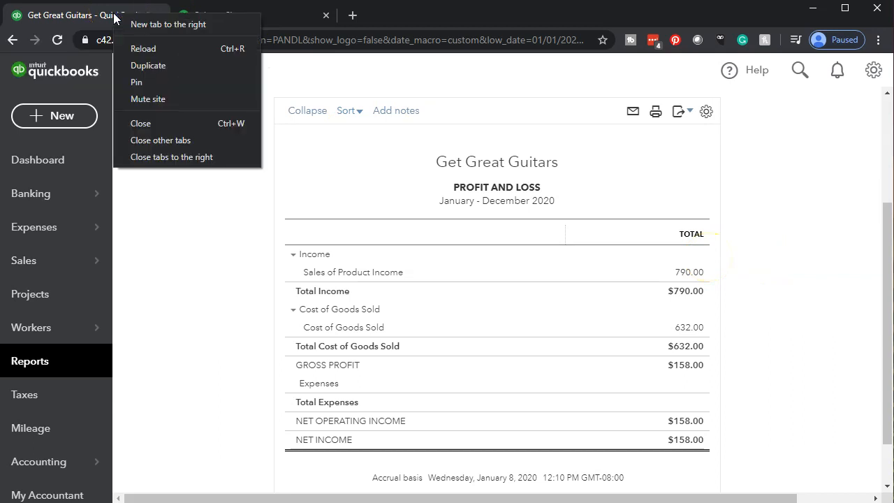
left_click(134, 64)
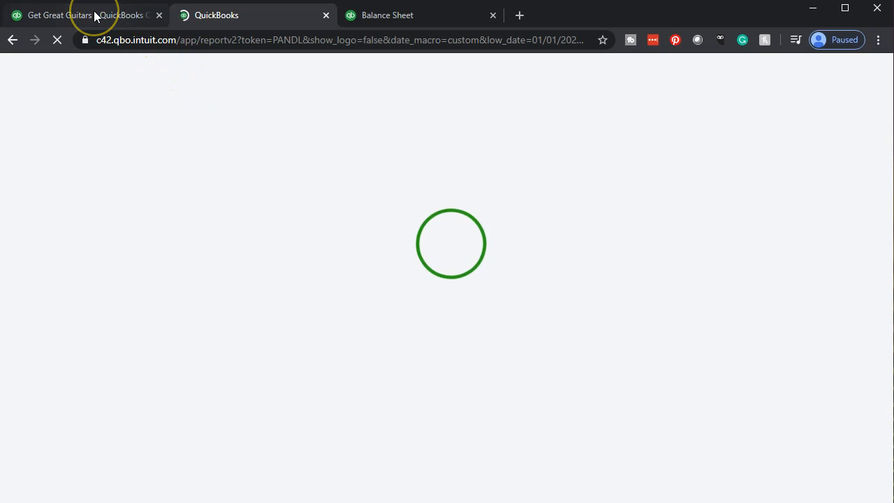
left_click(96, 15)
- Search the report list for "tri" and open the standard Trial Balance report
left_click(43, 370)
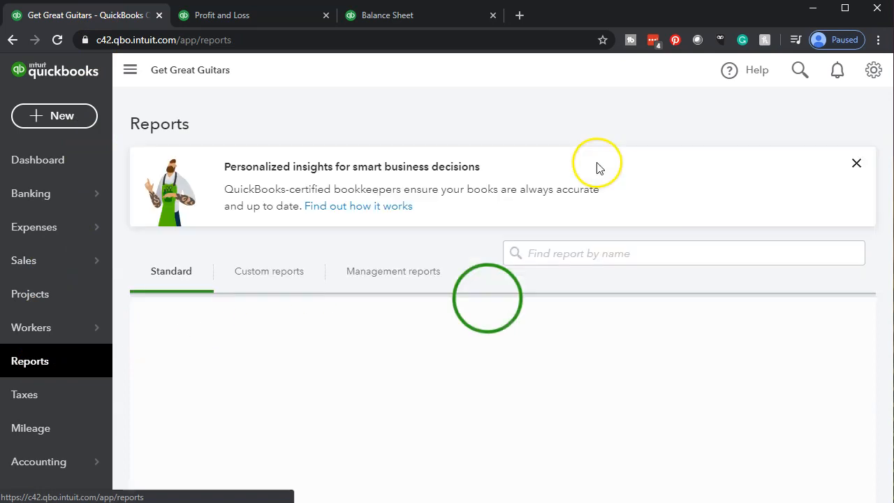
left_click(548, 253)
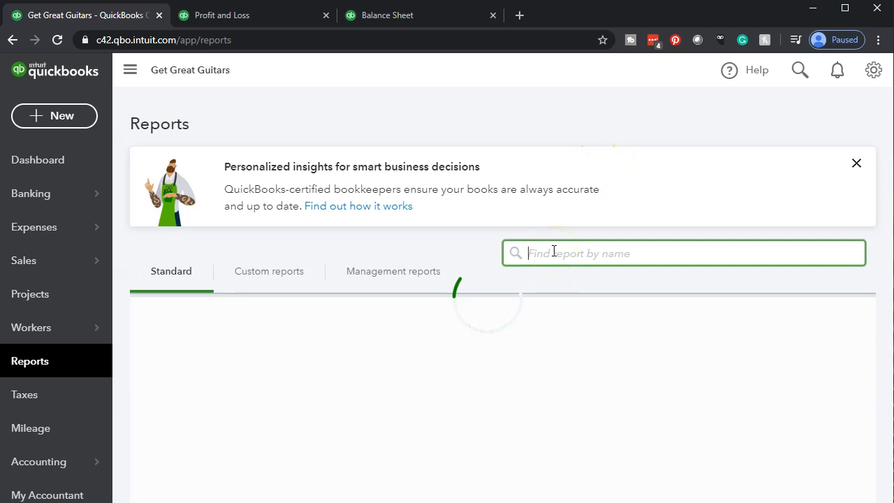
type("Tru")
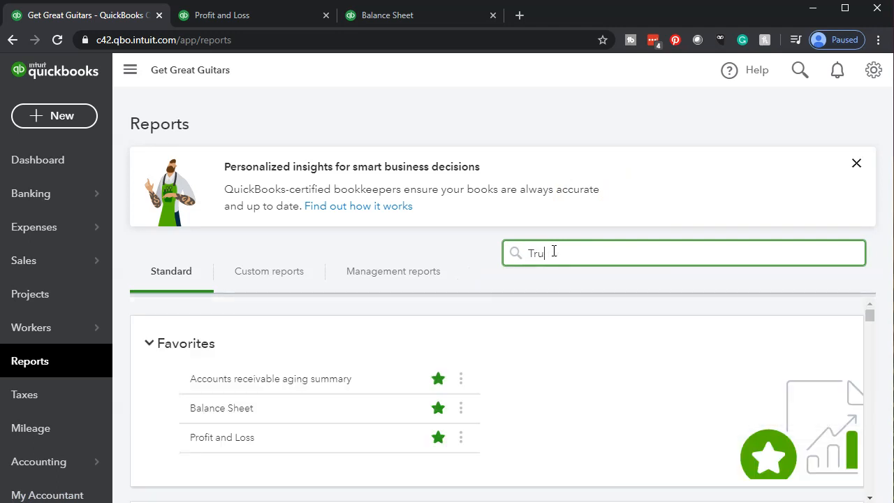
key("BackSpace")
key("BackSpace")
key("BackSpace")
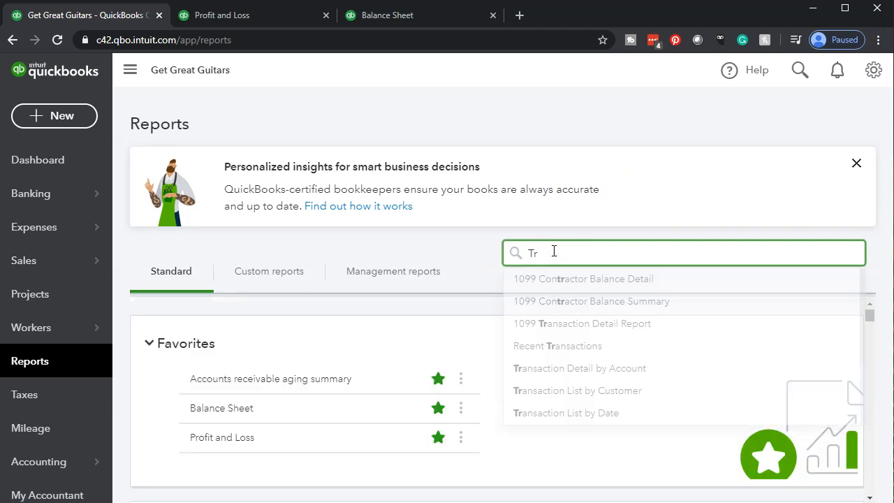
type("tri")
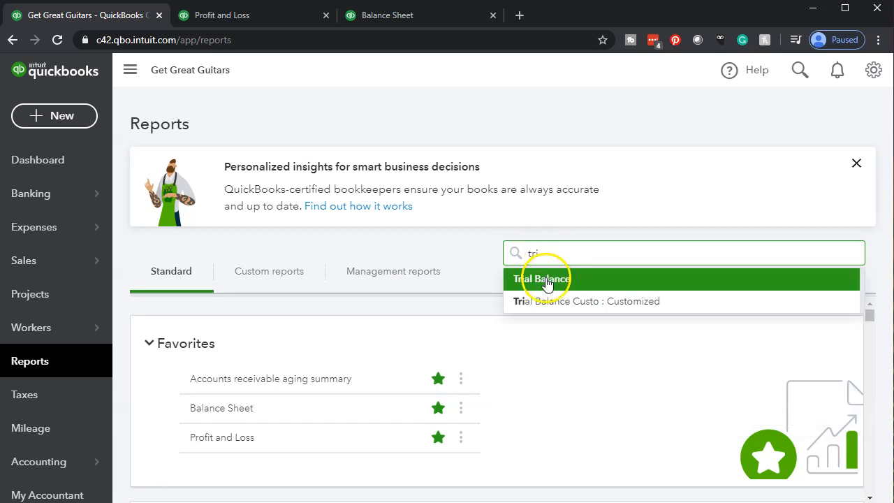
left_click(546, 282)
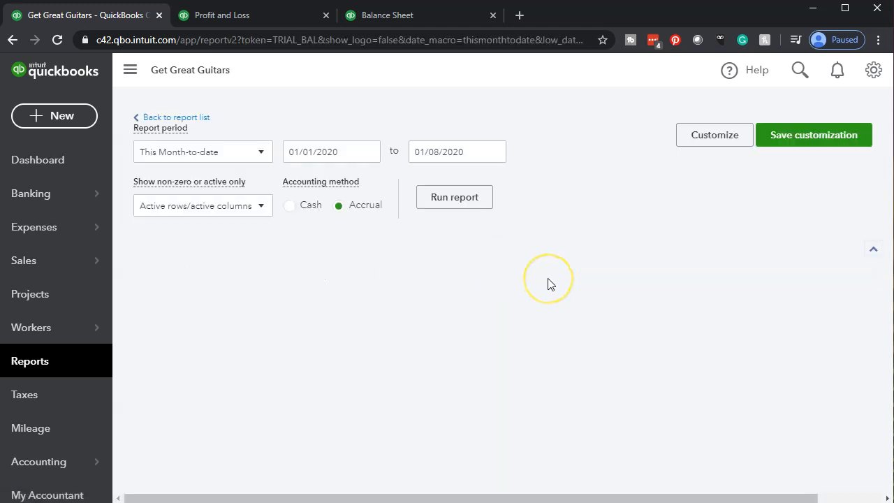
- Run the Trial Balance for 01/01/2020 through 12/31/2020 and duplicate its browser tab
scroll(489, 265, "down", 3)
scroll(289, 269, "up", 3)
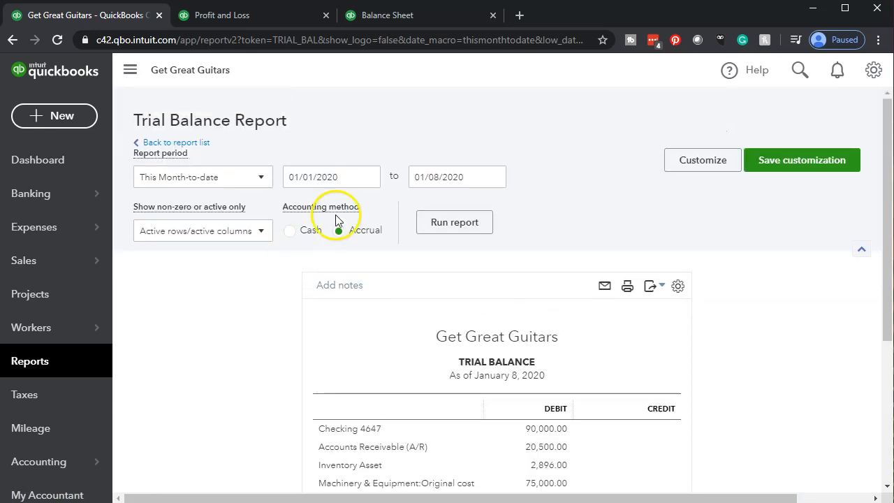
left_click(347, 180)
type("01/01/2")
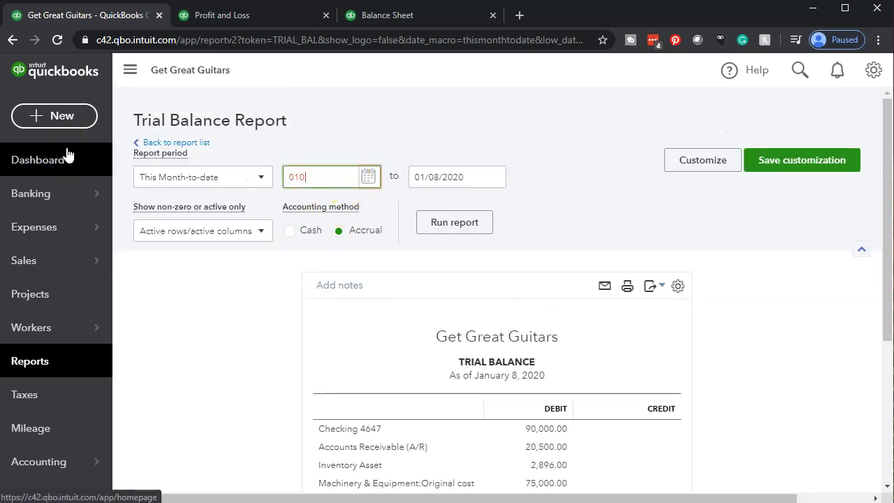
type("0")
key("Tab")
type("123120")
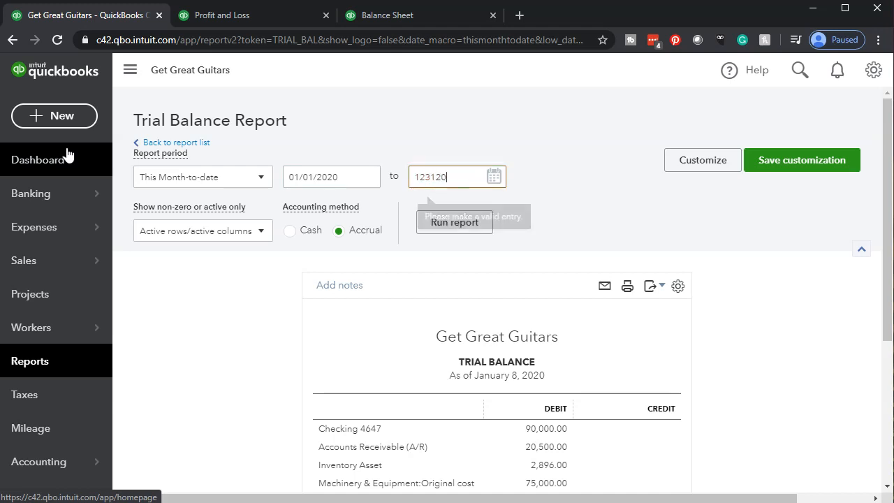
key("Tab")
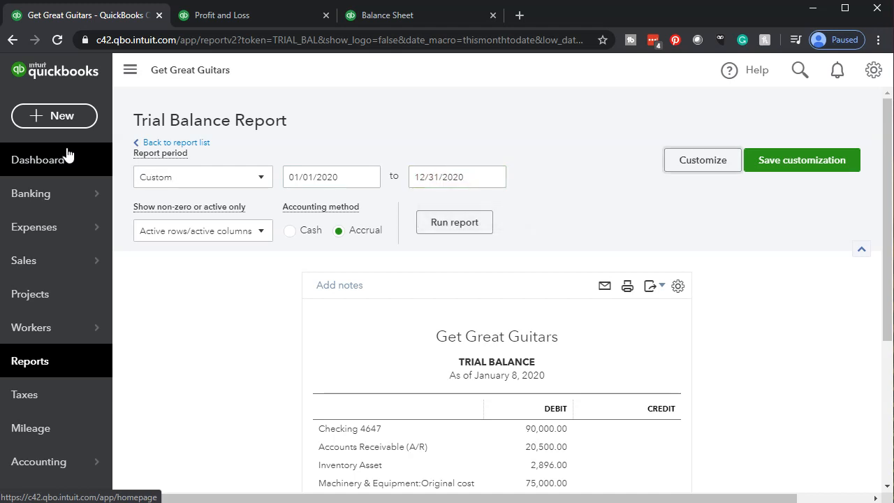
left_click(443, 224)
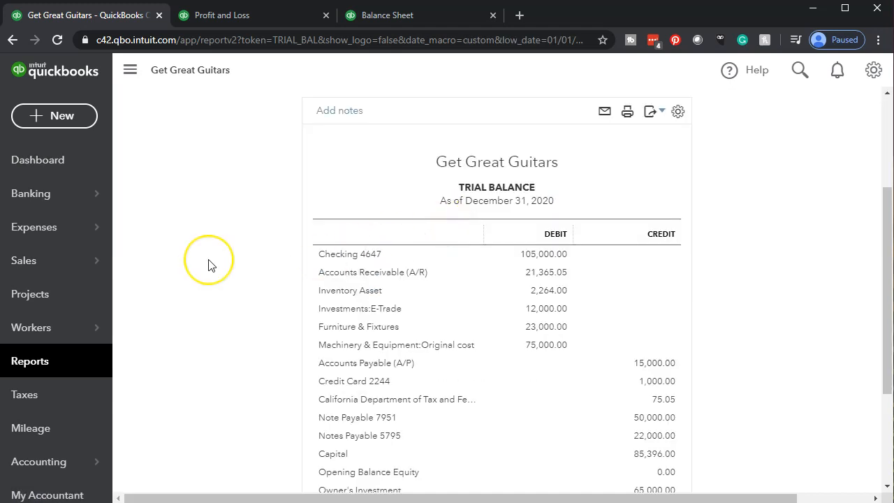
right_click(115, 18)
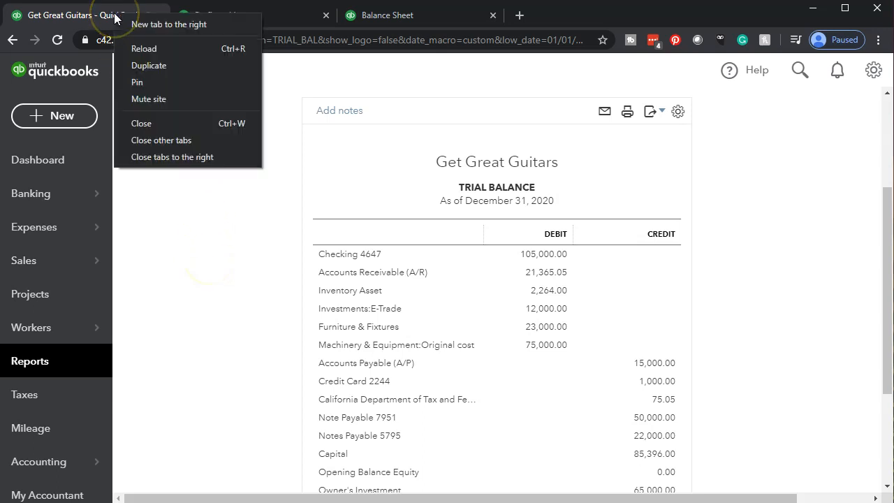
left_click(136, 65)
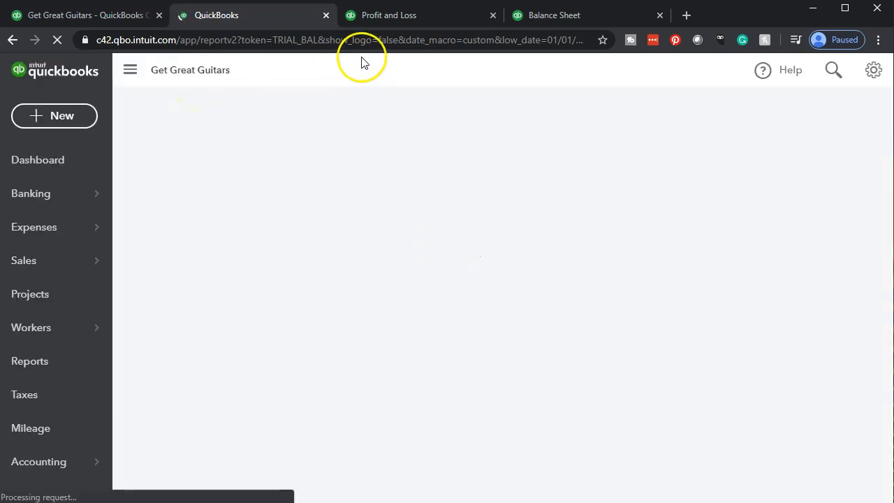
- In the Balance Sheet tab, collapse the navigation sidebar and zoom the page to 110%
left_click(532, 17)
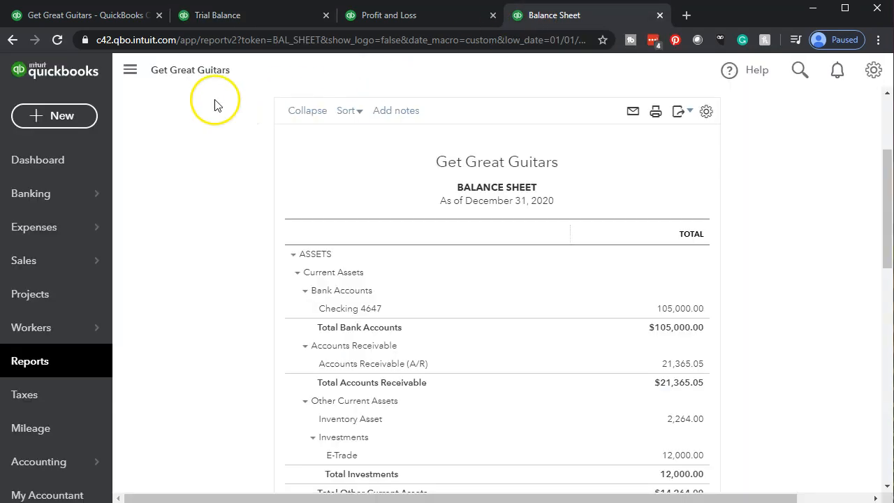
left_click(145, 88)
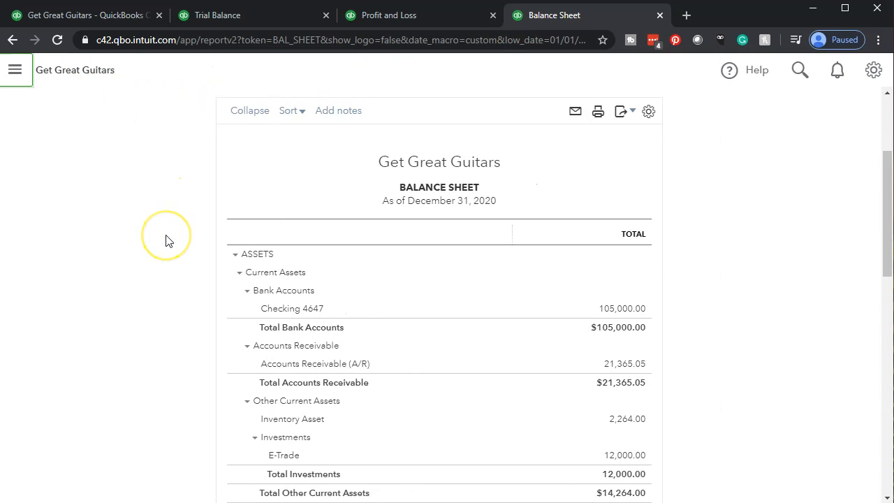
key("ctrl+plus")
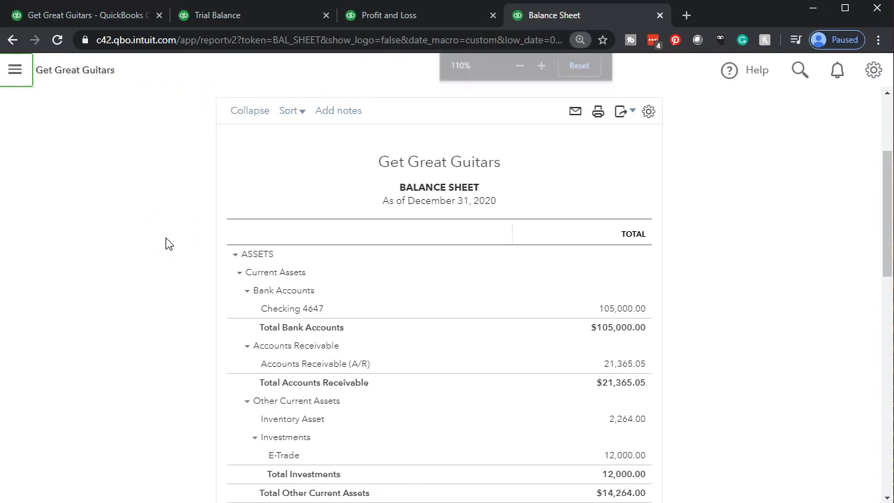
- Zoom in on the Balance Sheet to examine its current assets, and look over the Profit and Loss and Trial Balance reports
key("ctrl+plus")
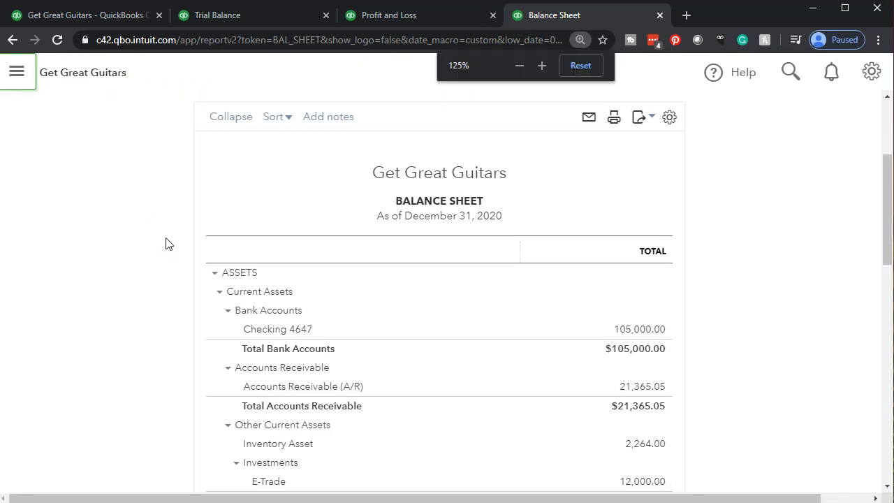
scroll(166, 243, "down", 2)
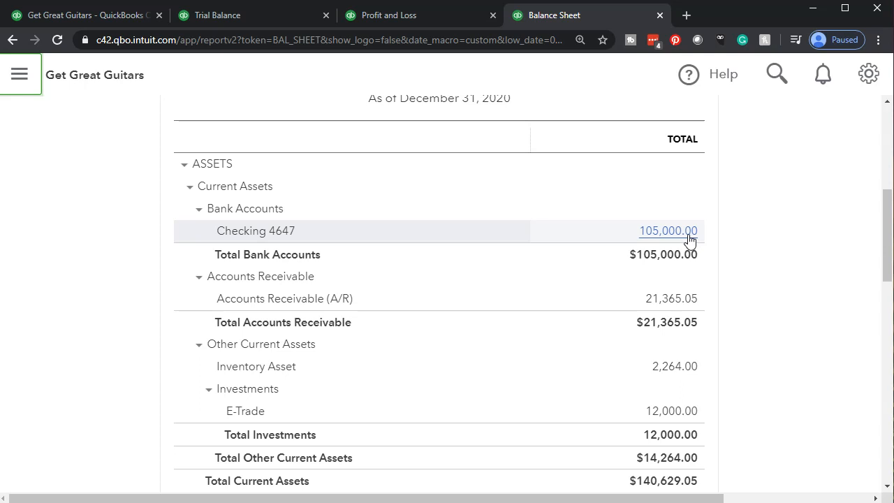
left_click(419, 18)
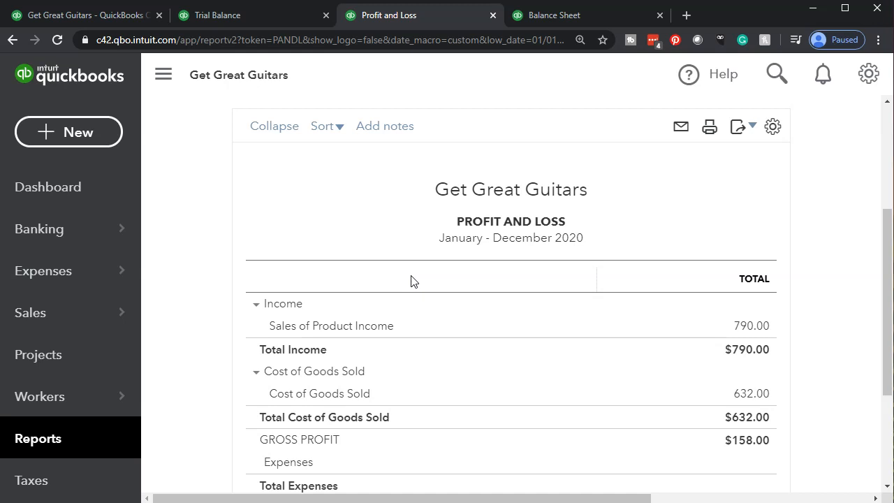
left_click(239, 22)
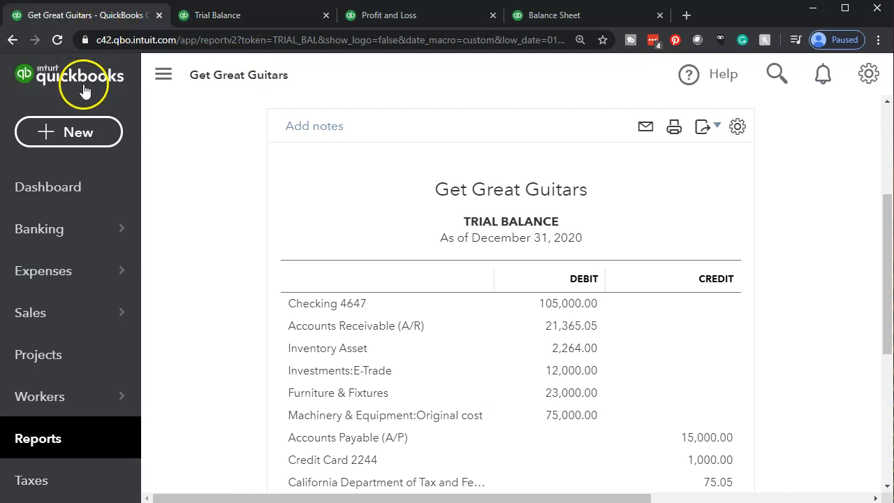
- In the first browser tab, open a new Receive Payment form for an invoice payment
left_click(72, 135)
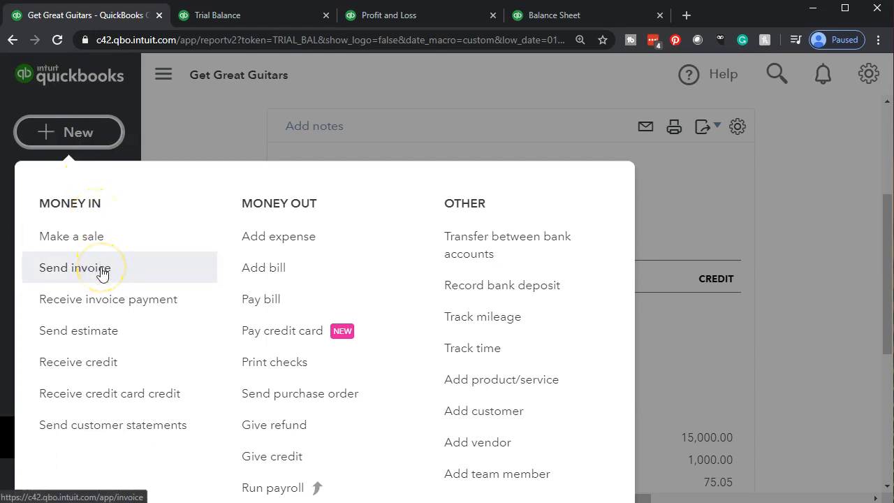
left_click(155, 308)
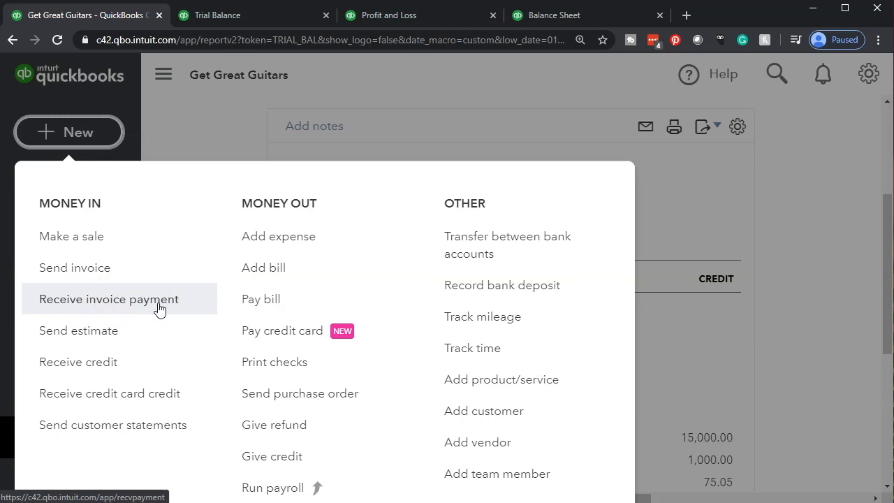
left_click(159, 308)
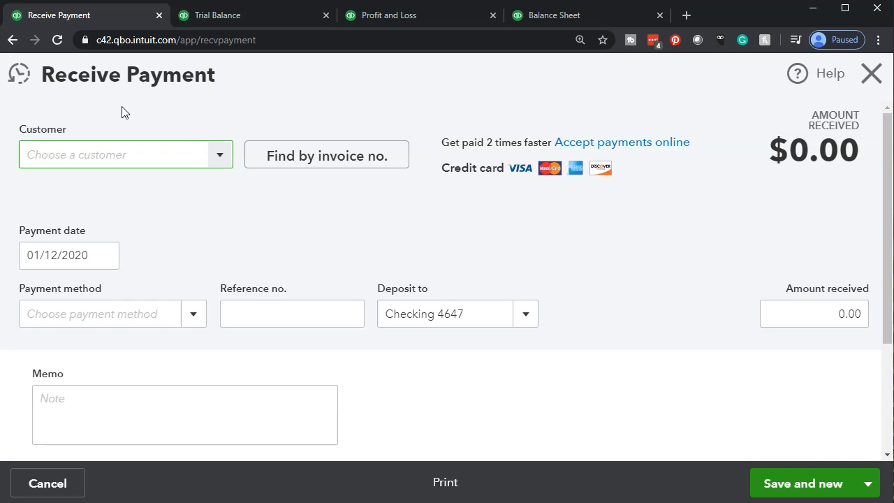
- Choose Anderson Guitars as the customer making the payment
left_click(224, 153)
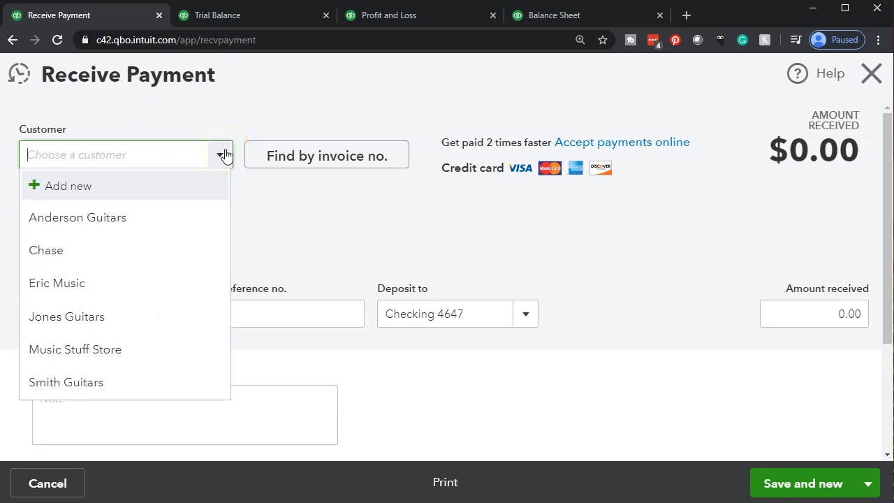
type("Anderson Guitars")
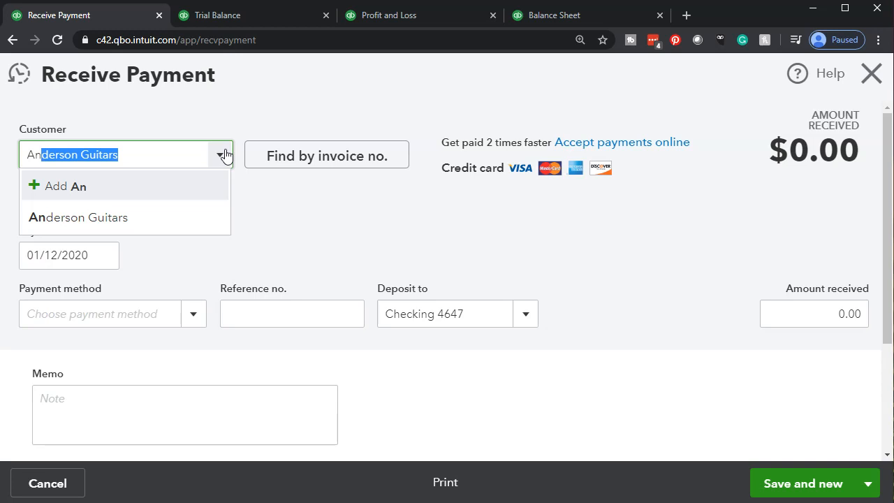
left_click(140, 215)
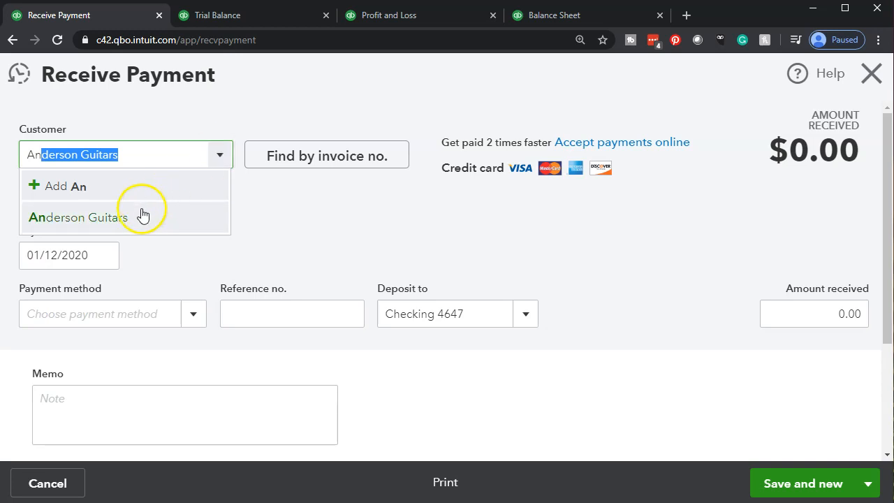
key("Tab")
key("Tab")
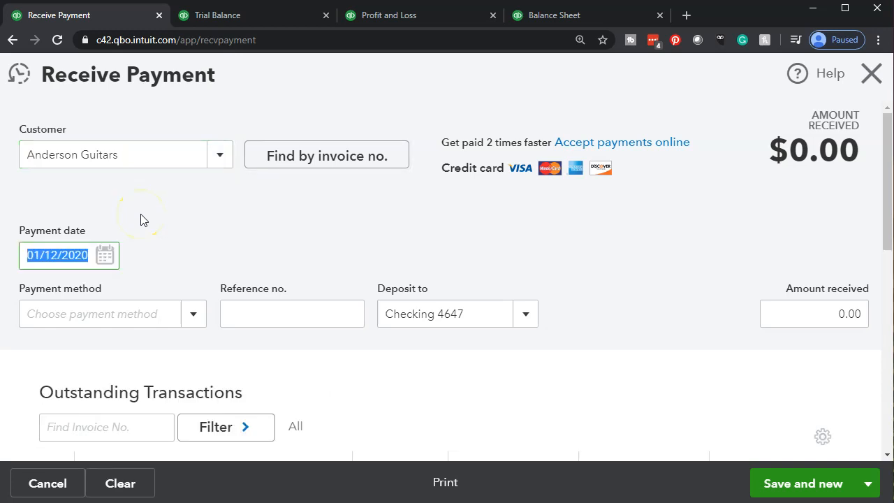
- Set the payment method to Check and enter 5475 as the reference number
key("Tab")
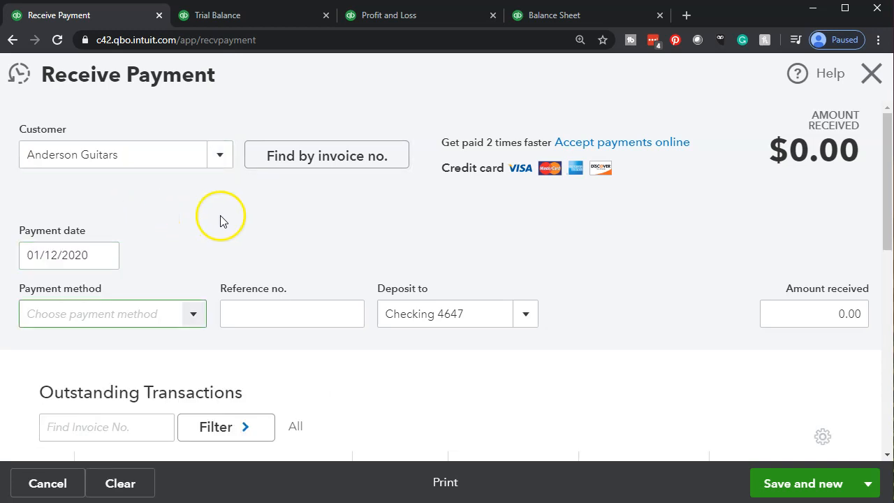
left_click(193, 313)
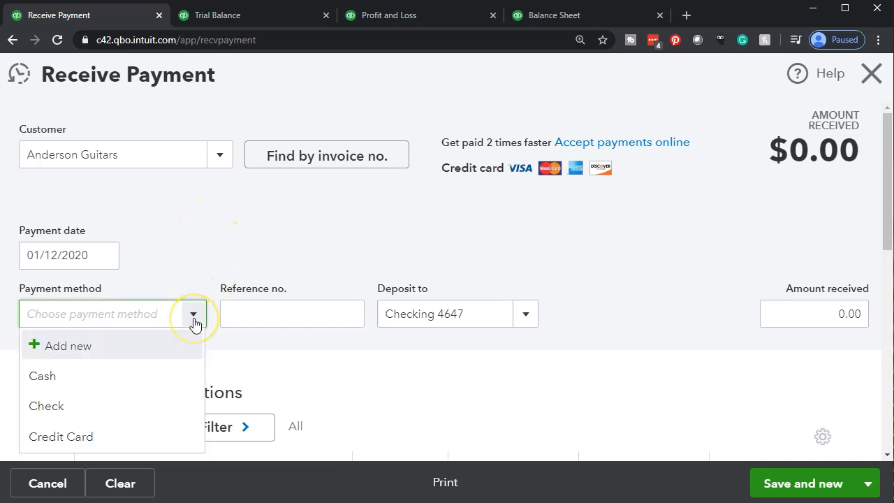
left_click(136, 405)
key("Tab")
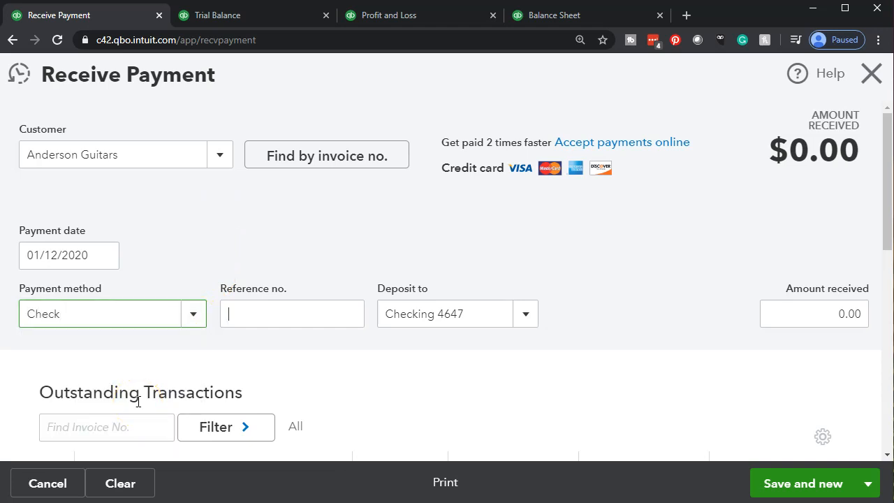
type("5475")
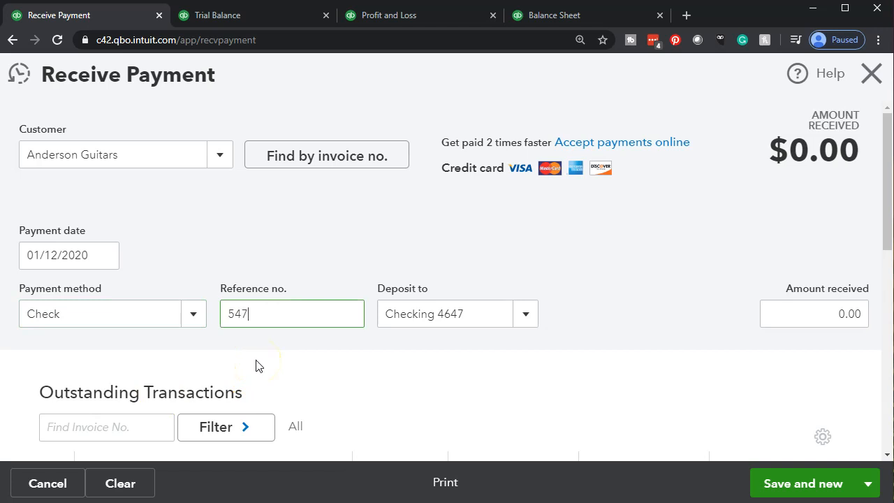
key("Tab")
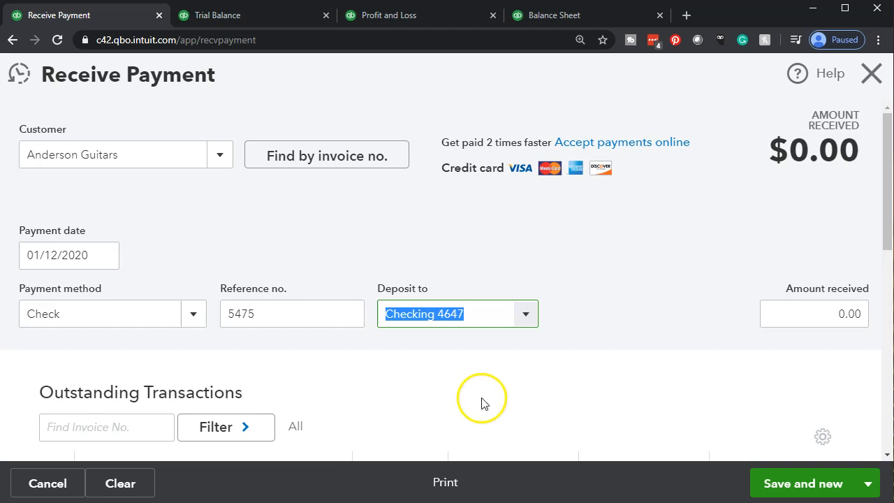
- Deposit the payment to Undeposited Funds and apply it to the outstanding invoice dated 12/31/2019
scroll(484, 401, "down", 2)
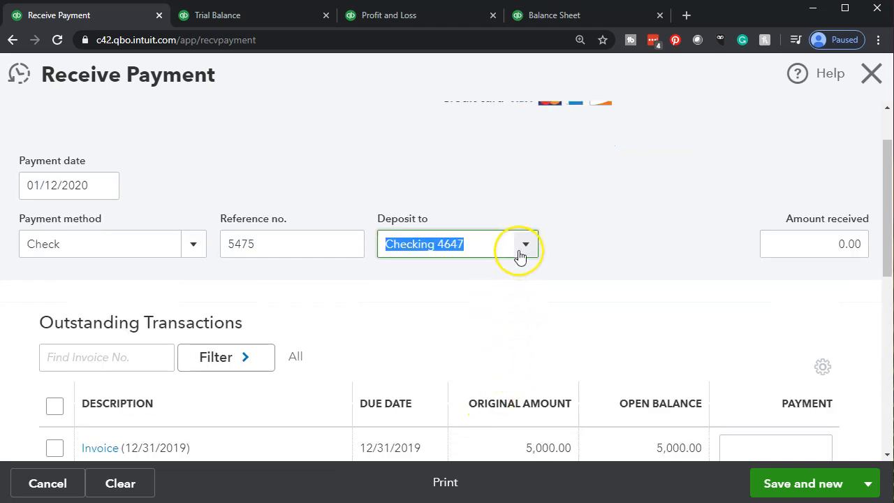
left_click(520, 253)
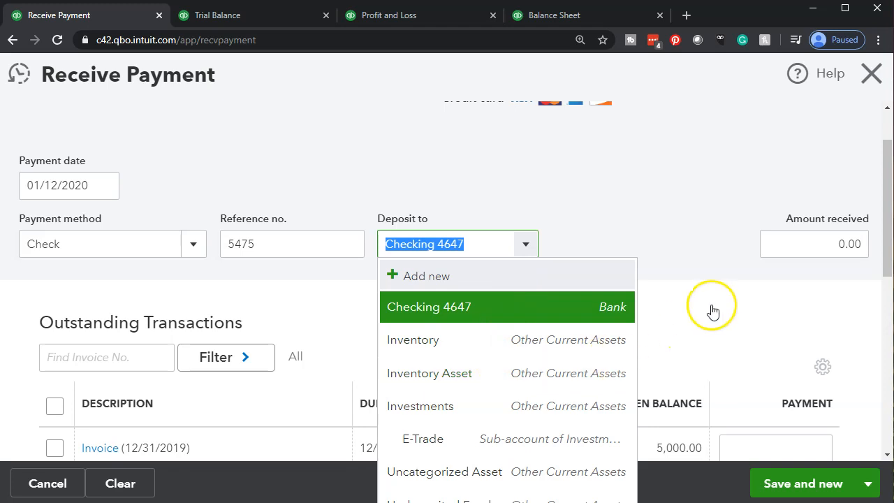
scroll(705, 318, "down", 1)
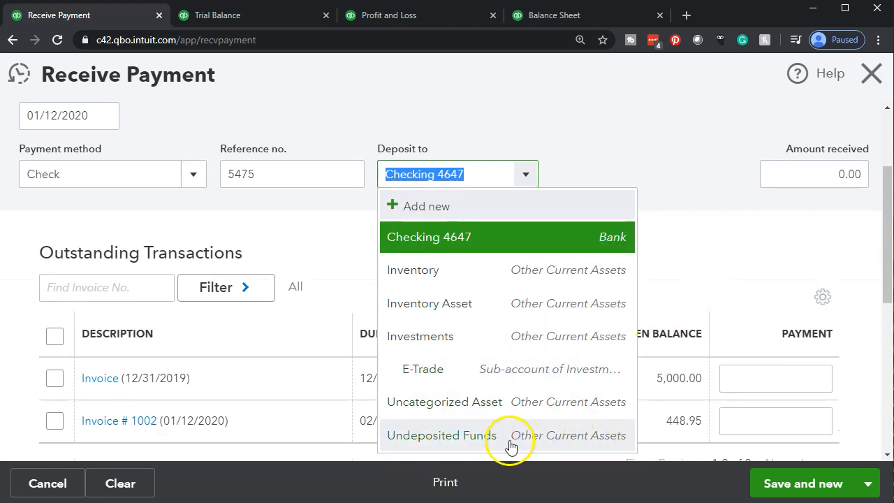
left_click(417, 435)
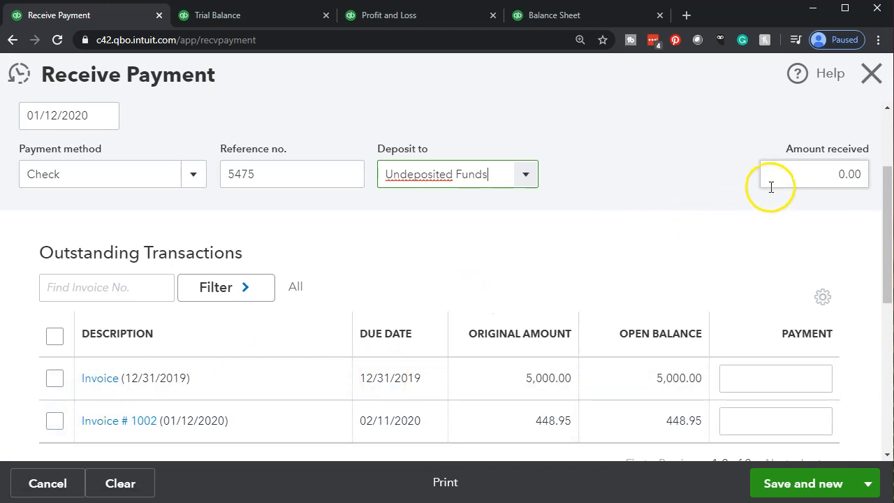
left_click(56, 378)
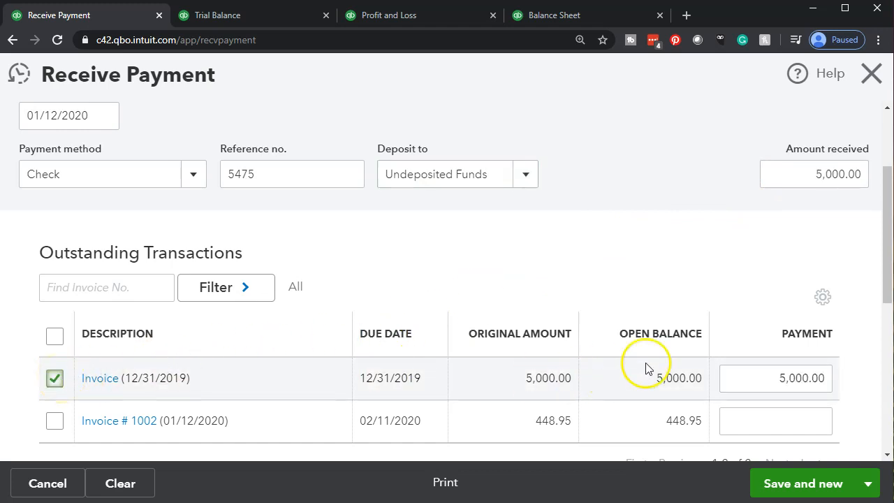
- Try a partial payment by setting the amount received to 4,000, and check how it applies to the 12/31/2019 invoice
left_click(809, 175)
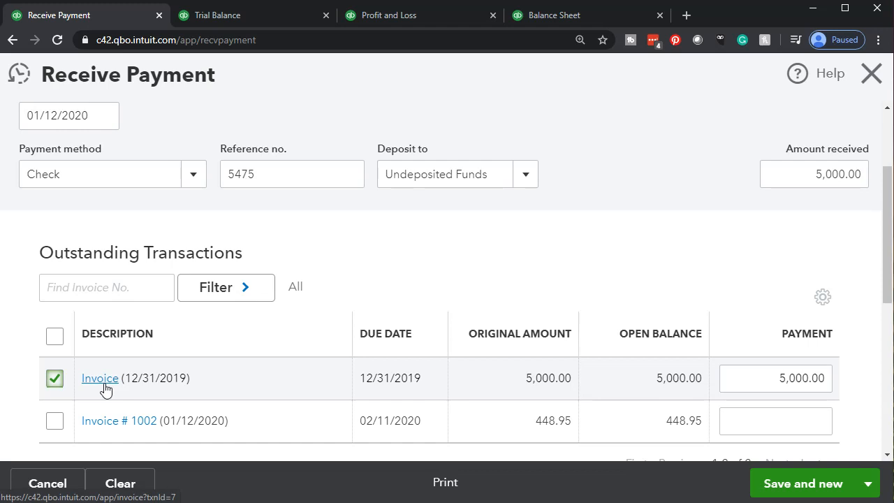
left_click(764, 170)
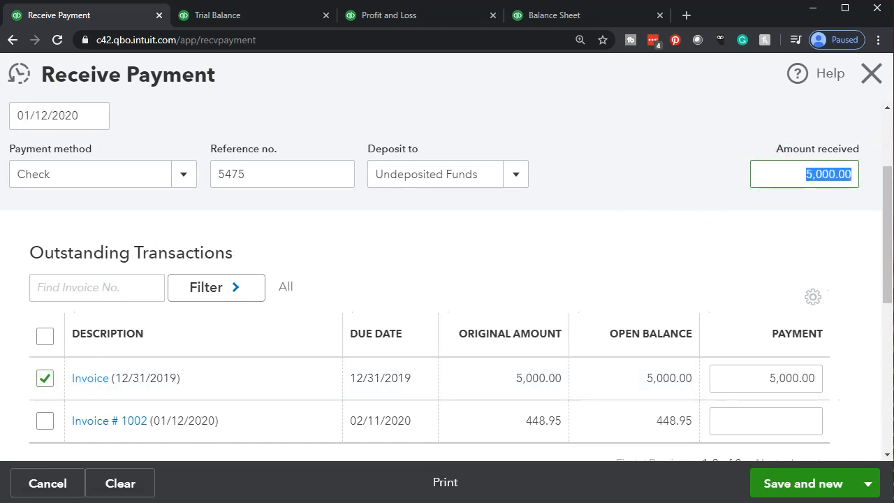
type("4000")
left_click(686, 249)
scroll(675, 242, "down", 1)
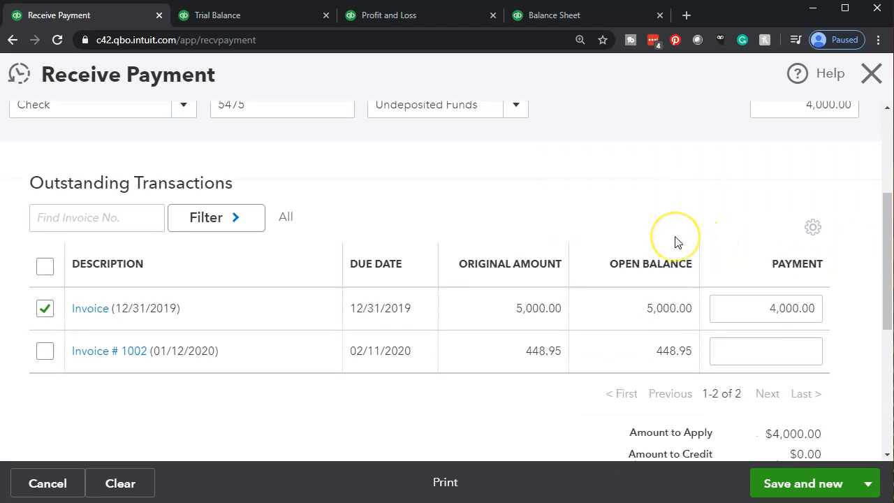
scroll(671, 241, "down", 1)
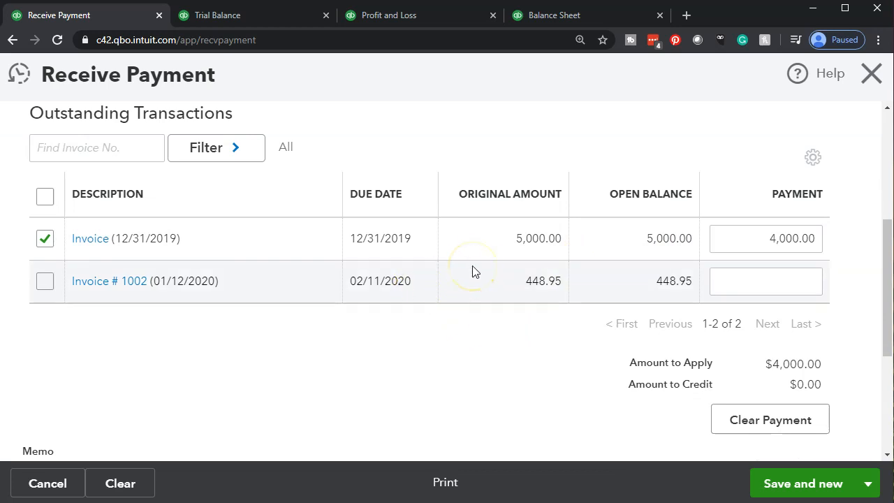
scroll(481, 305, "up", 1)
scroll(481, 306, "up", 1)
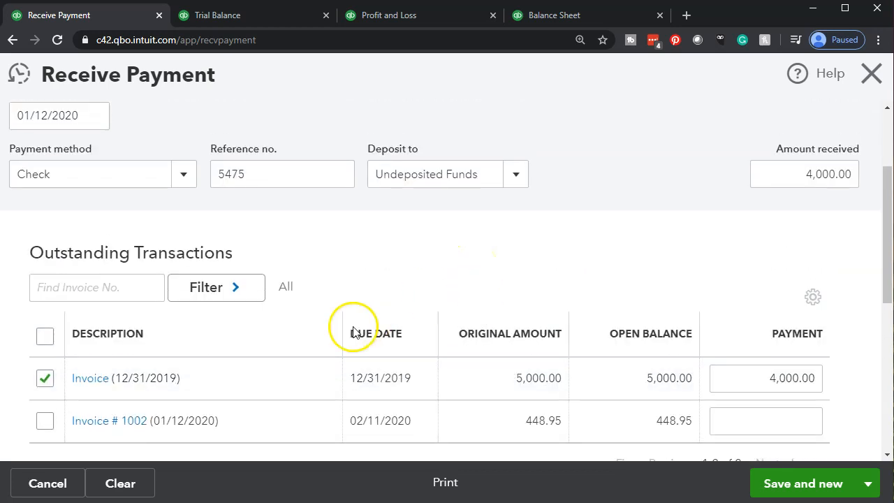
- Set the amount received and the payment on the 12/31/2019 invoice to 5,000
left_click(790, 176)
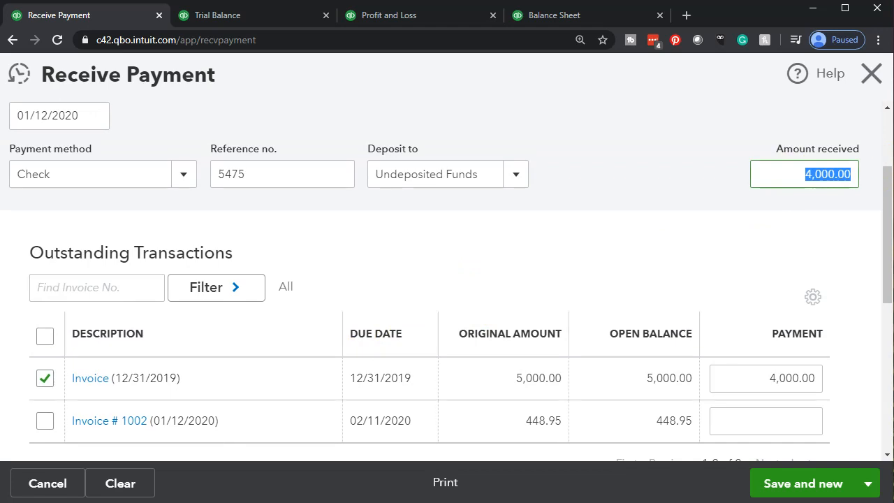
type("5000")
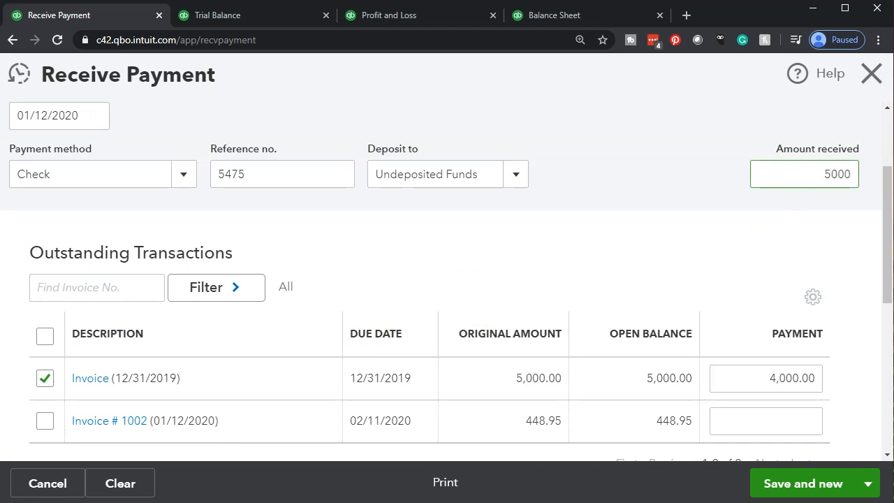
key("Tab")
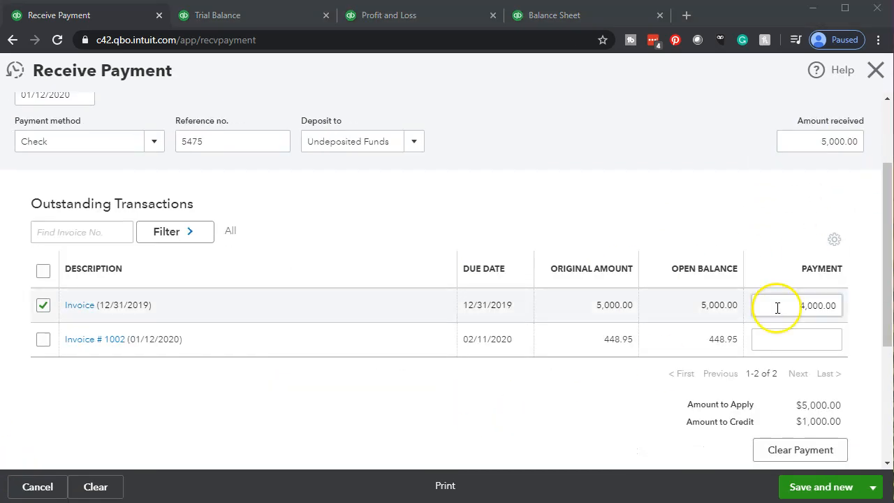
left_click(777, 308)
type("5,000")
left_click(594, 423)
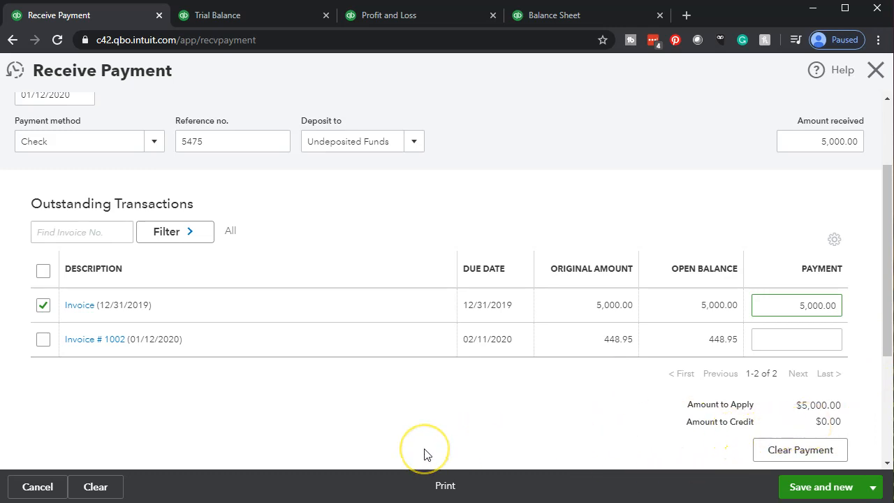
- Review the completed Anderson Guitars payment, and save and close the form
scroll(424, 454, "up", 3)
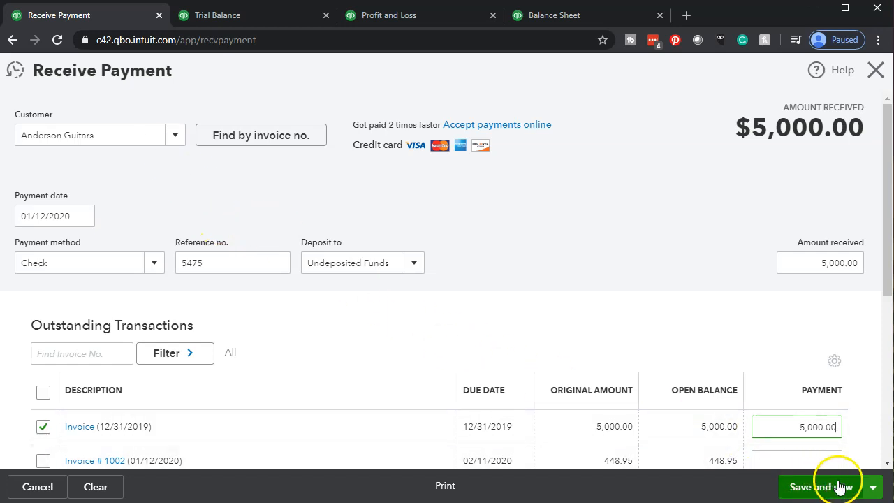
left_click(872, 488)
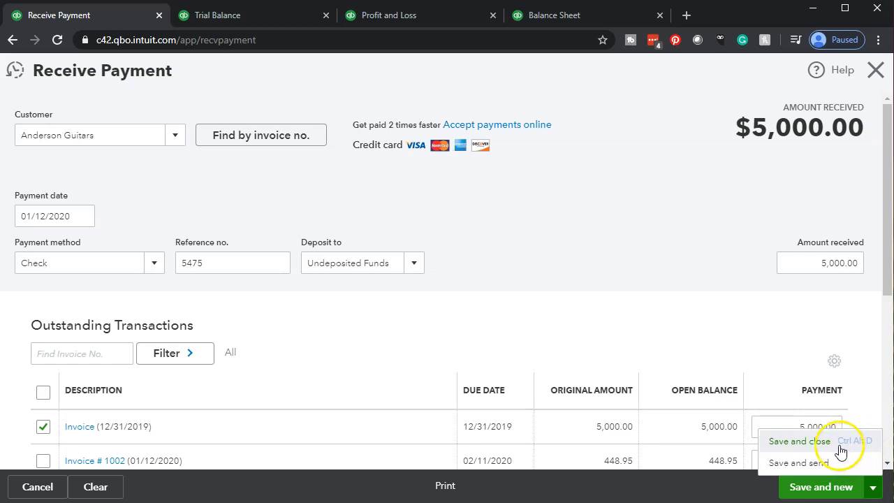
left_click(812, 441)
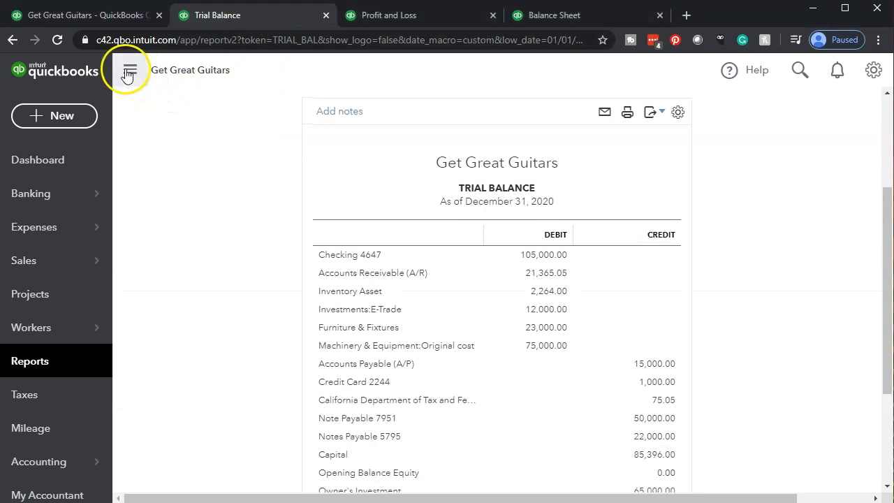
- In the Trial Balance tab for December 31, 2020, collapse the navigation sidebar and zoom the page to 150%
left_click(129, 71)
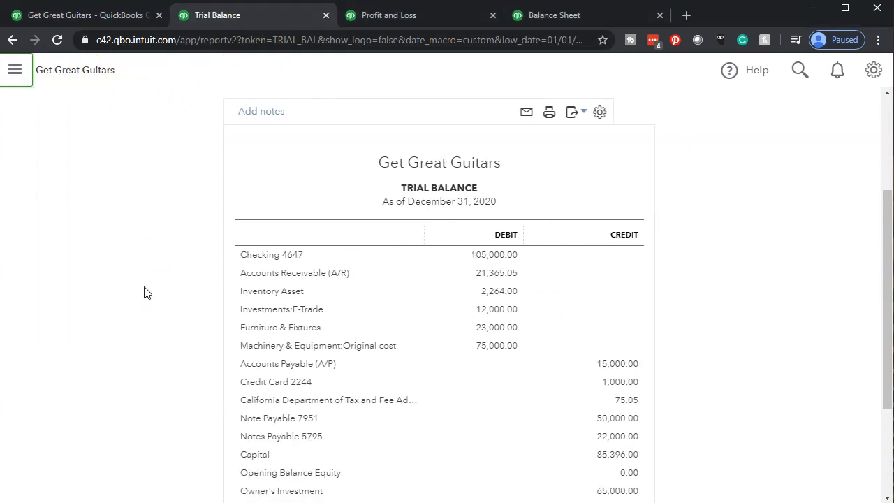
scroll(144, 287, "up", 1)
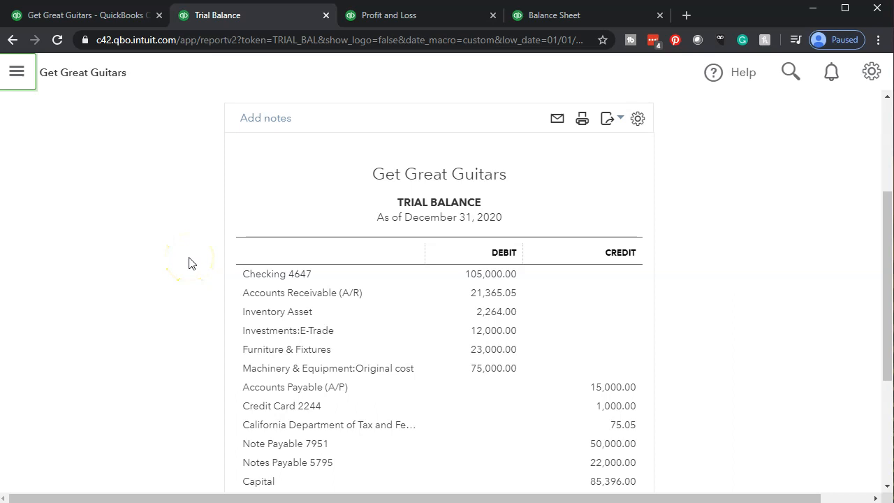
scroll(261, 263, "up", 2)
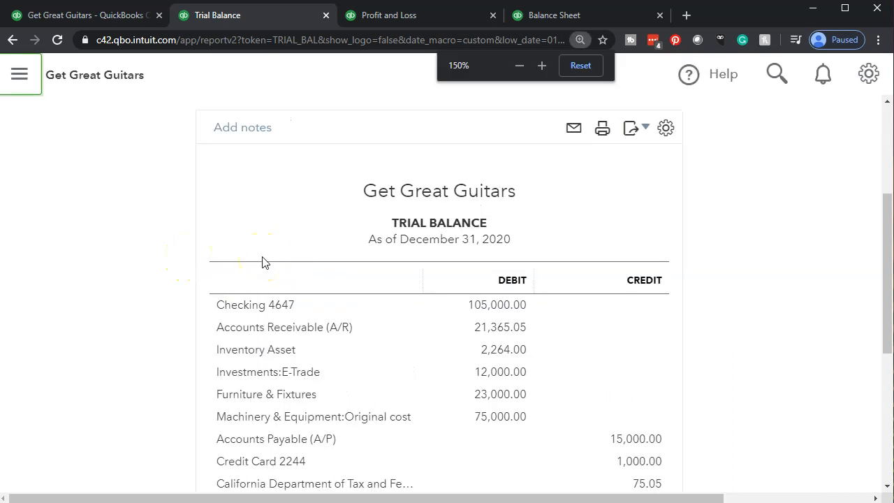
- Reload the December 31, 2020 Trial Balance so that it includes the newly recorded payment
scroll(262, 262, "down", 1)
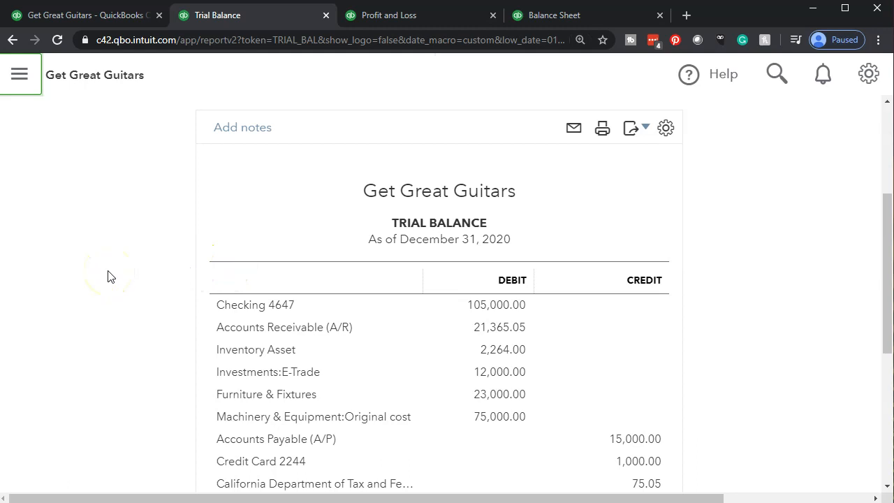
scroll(107, 276, "down", 1)
scroll(107, 276, "down", 2)
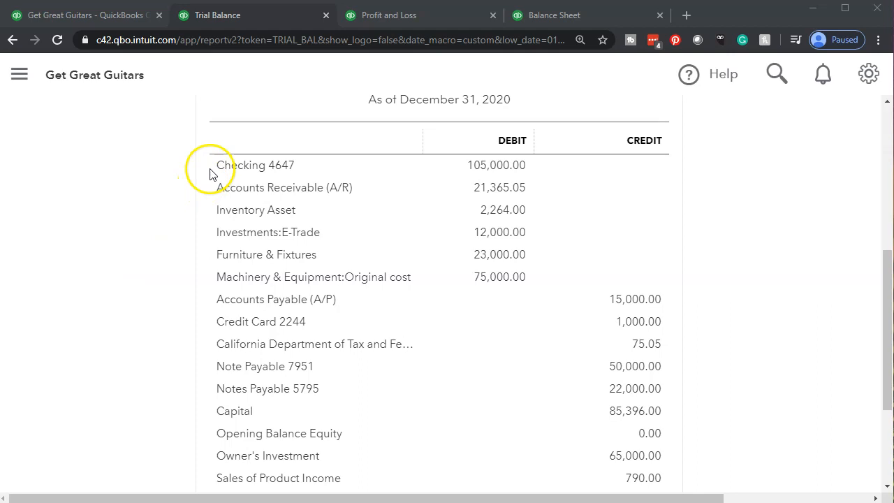
left_click(244, 39)
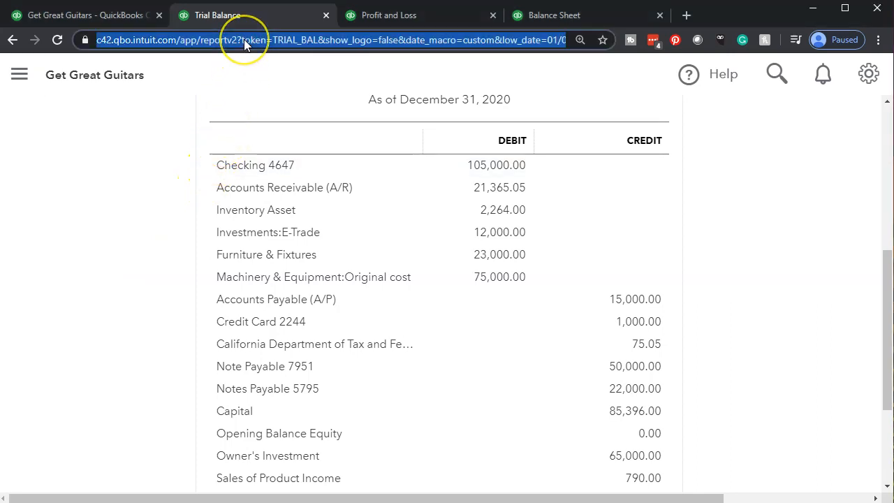
key("Return")
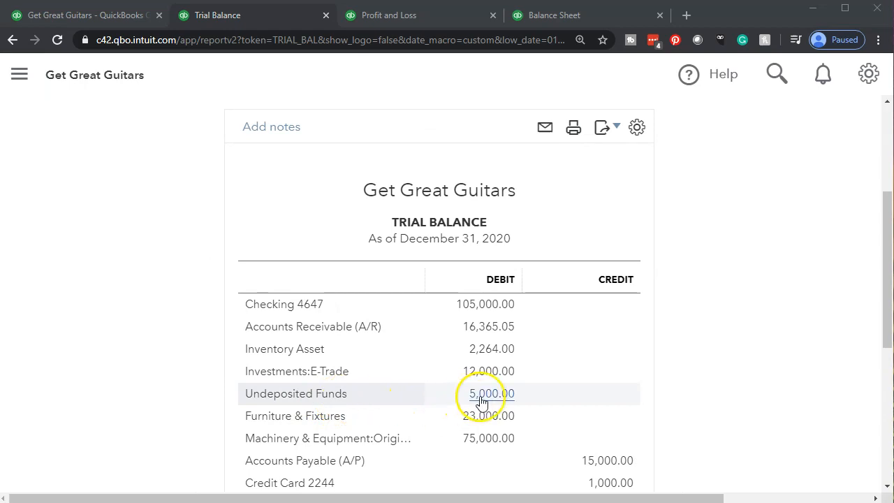
- Drill into the Undeposited Funds balance on the Trial Balance and open the Anderson Guitars payment dated 01/12/2020
left_click(482, 396)
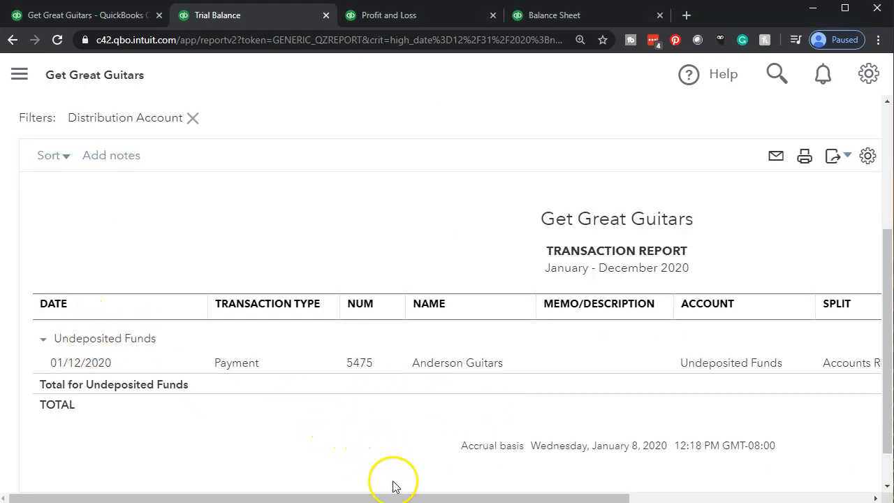
left_click_drag(396, 500, 638, 485)
left_click(729, 365)
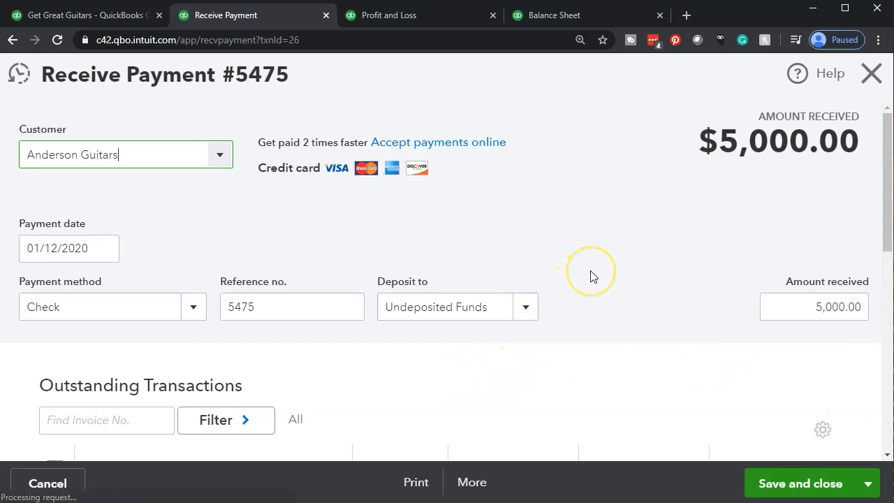
- Review how the payment is applied to the outstanding Anderson Guitars invoices, and close the form
key("ctrl+minus")
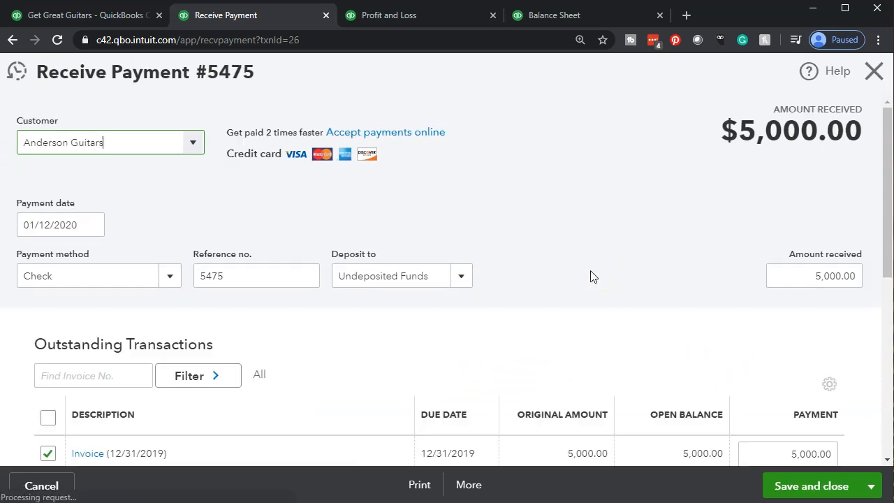
key("ctrl+minus")
key("ctrl+minus")
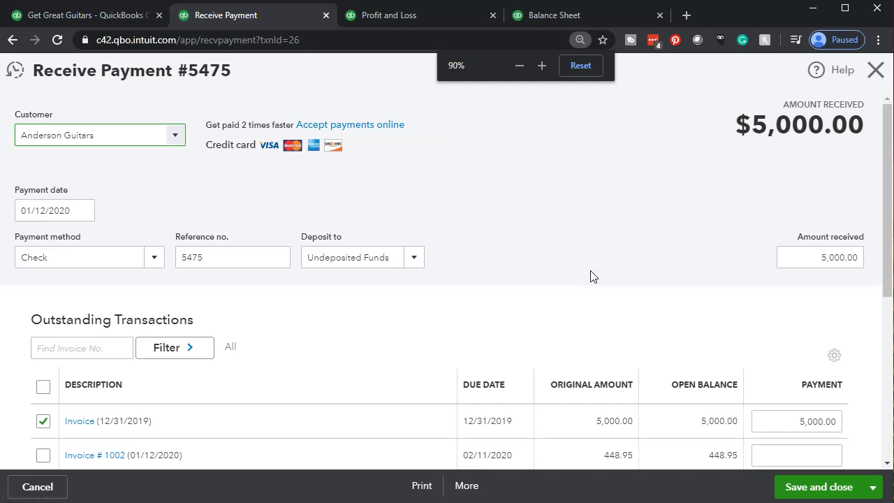
scroll(590, 276, "down", 2)
scroll(591, 272, "up", 2)
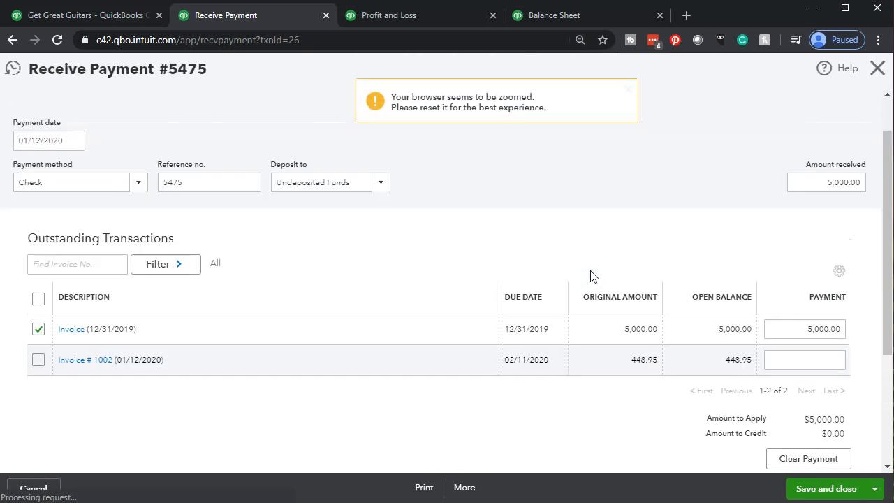
left_click(877, 68)
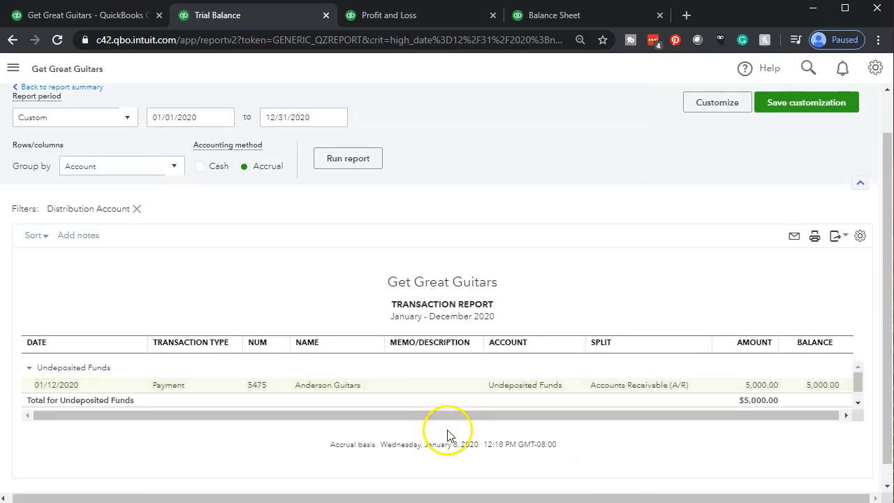
- Enlarge the Undeposited Funds transaction report and reopen the Anderson Guitars payment from it
key("ctrl+plus")
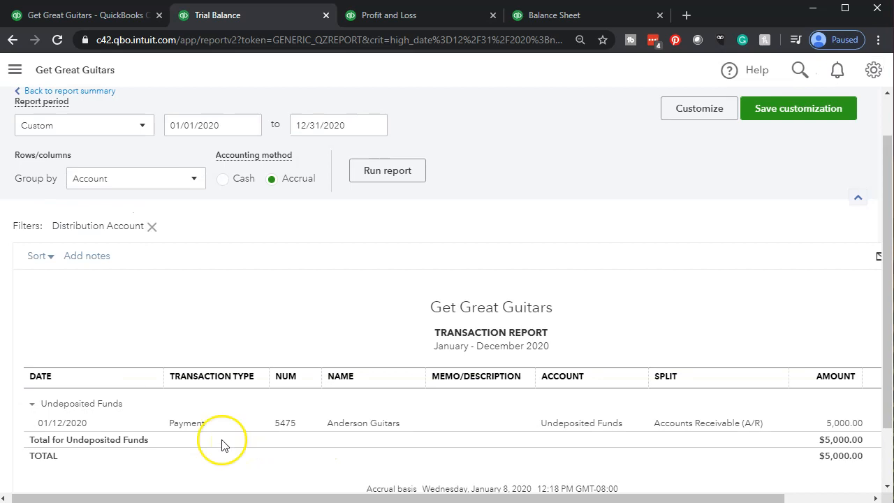
key("ctrl+plus")
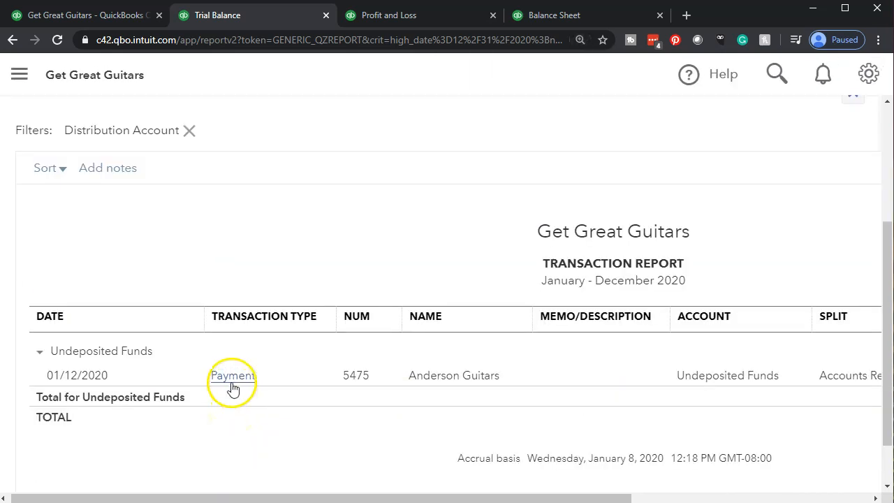
left_click(233, 386)
left_click(232, 382)
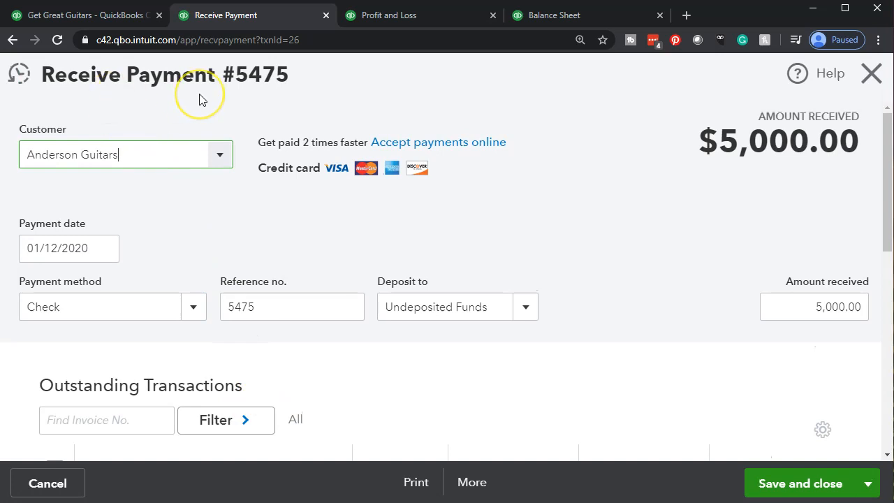
- Show the list of new transaction types in the first browser tab, and return to the open payment form
left_click(103, 19)
left_click(73, 133)
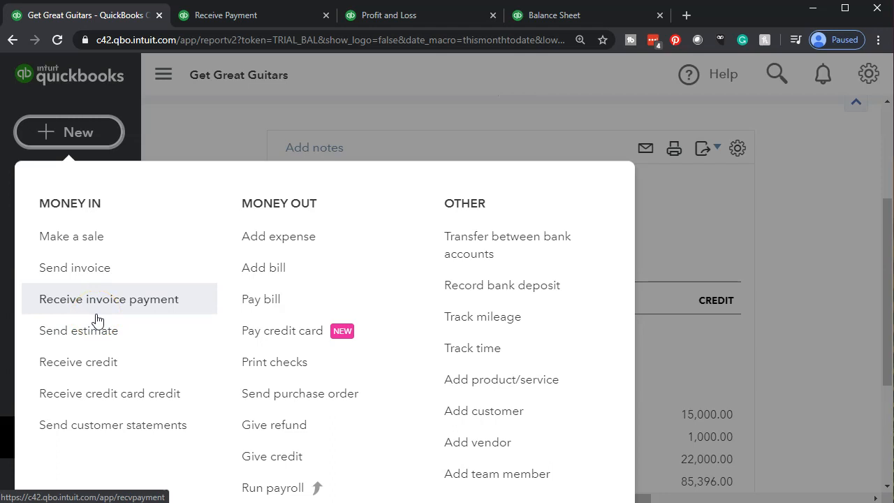
left_click(257, 21)
left_click(361, 6)
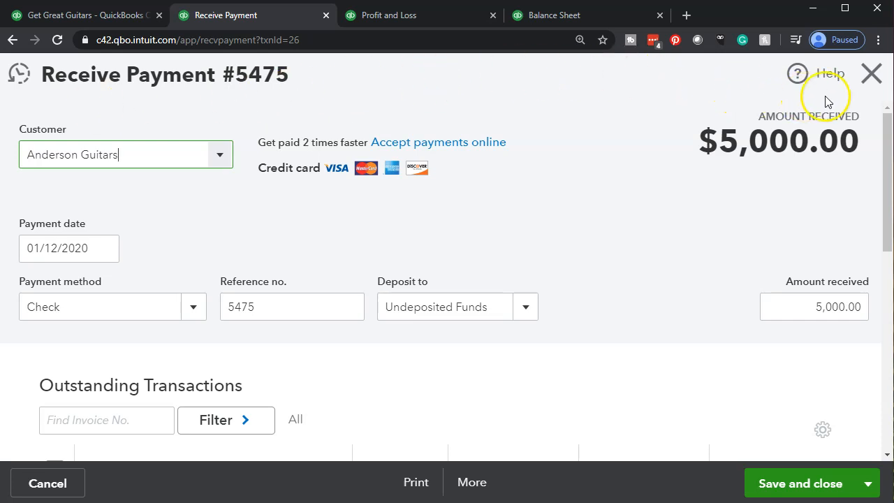
- Close the payment form and go back from the transaction report to the Trial Balance summary
left_click(871, 77)
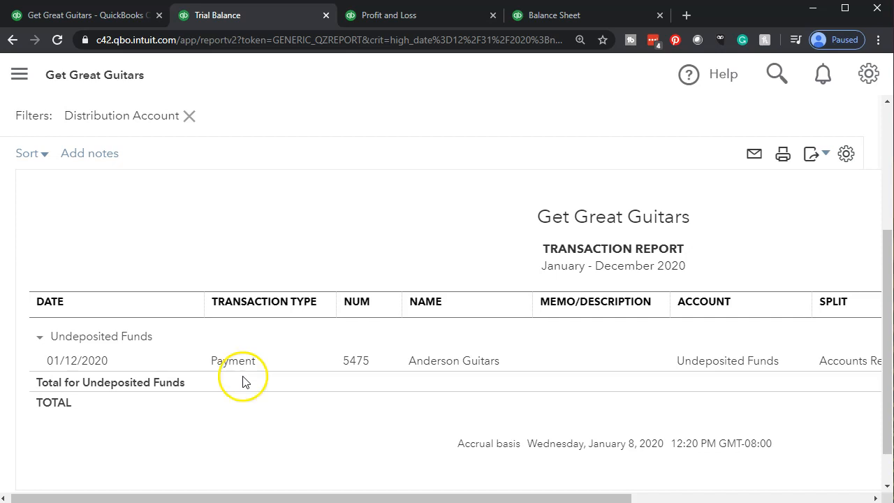
scroll(188, 439, "up", 3)
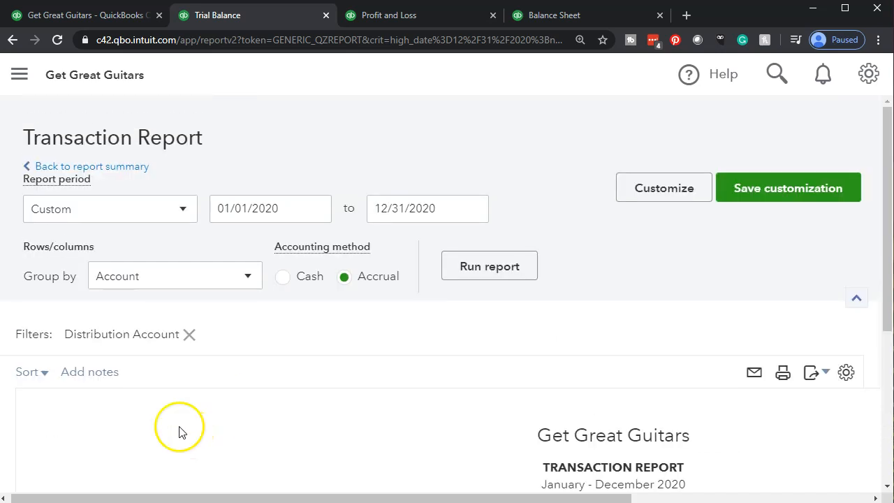
left_click(108, 169)
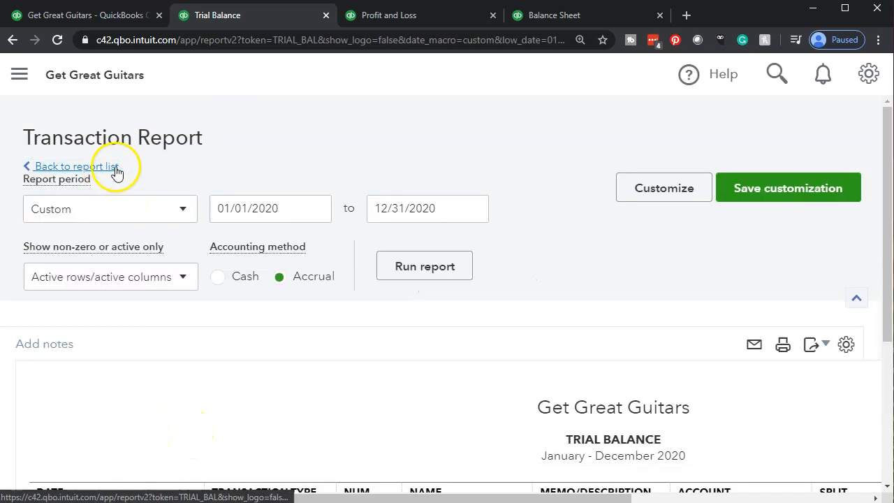
- Review the 2020 Accounts Receivable transactions behind the Trial Balance, including amounts and balances, and return to the summary
scroll(157, 173, "down", 3)
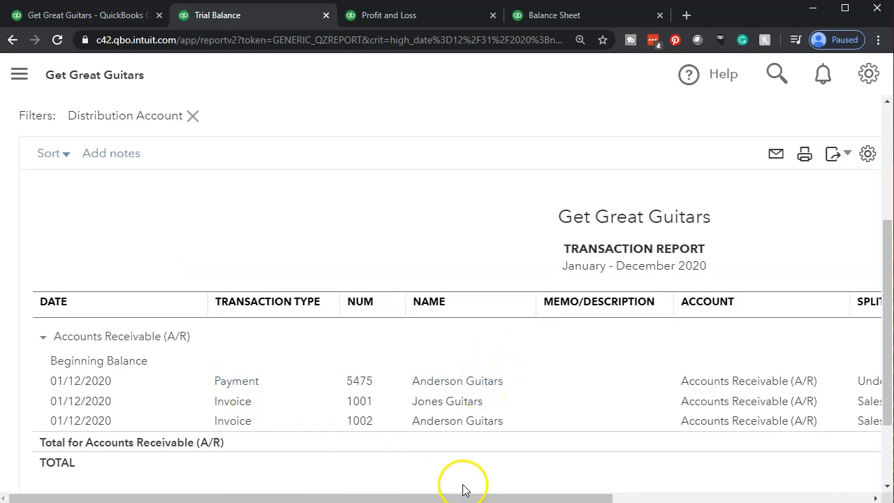
left_click_drag(474, 497, 710, 497)
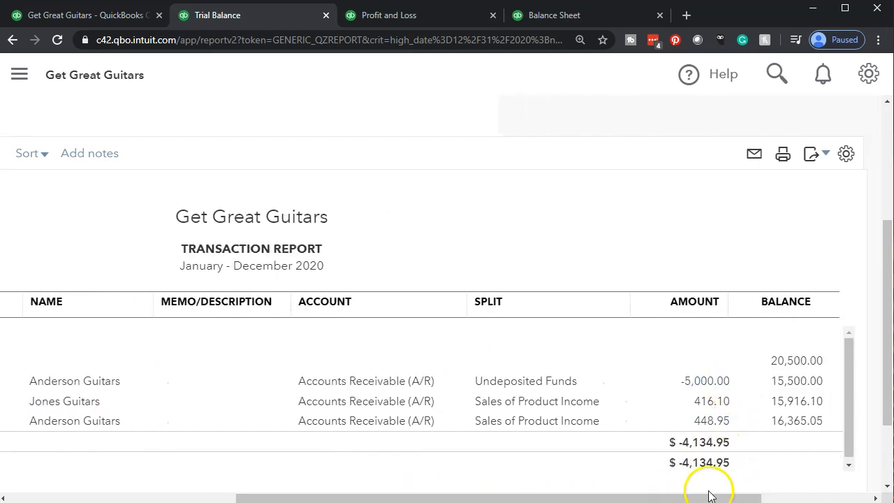
left_click_drag(709, 498, 359, 489)
scroll(249, 409, "up", 4)
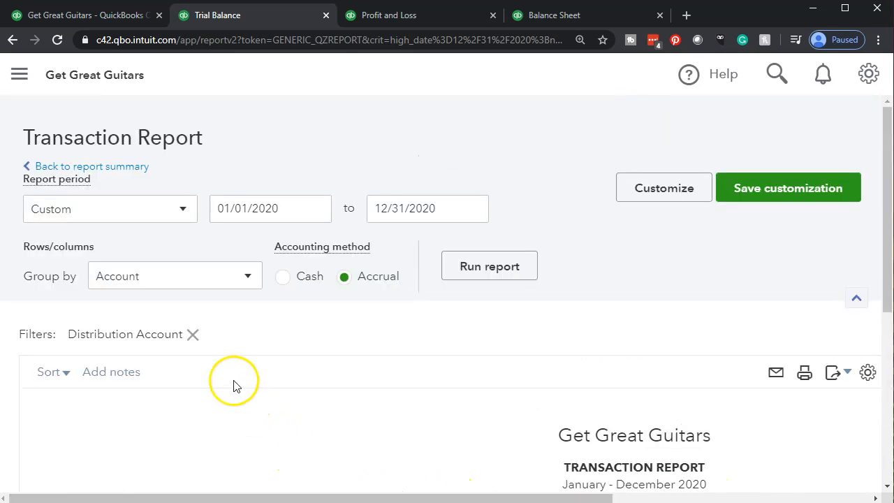
left_click(130, 168)
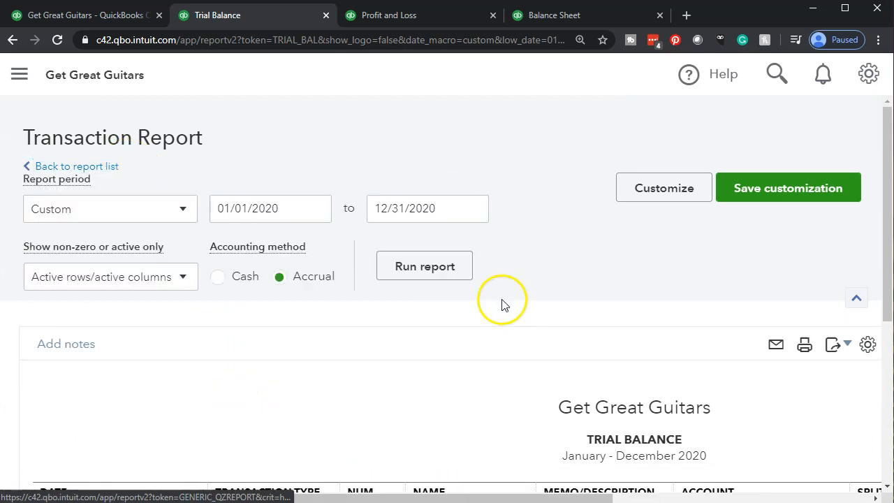
scroll(503, 303, "down", 3)
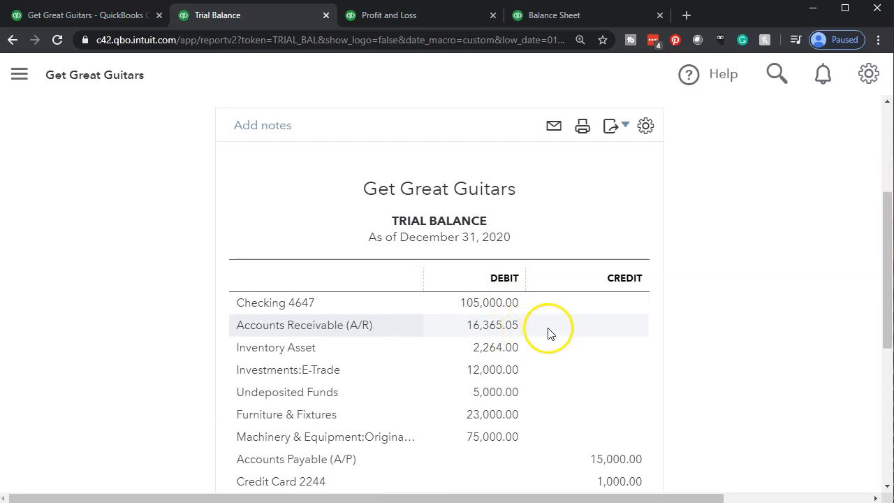
- Switch to the first browser tab, dismiss the new-transaction list, and open the Reports page
left_click(85, 15)
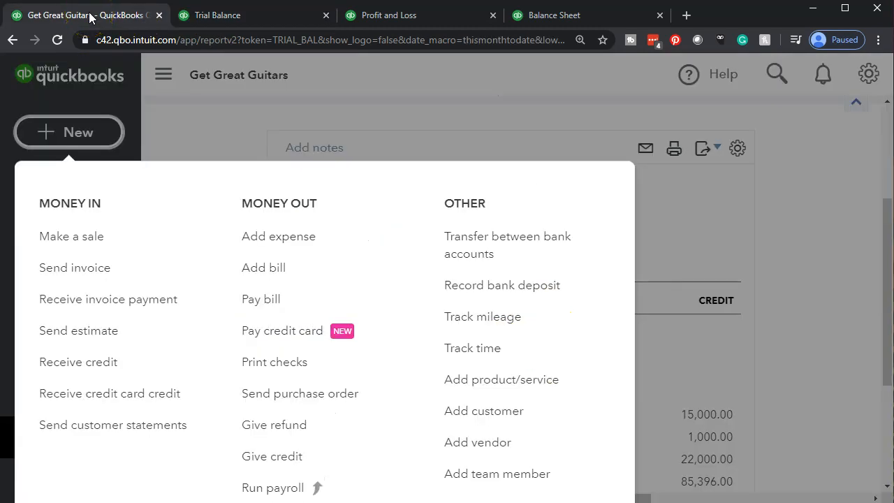
left_click(181, 132)
left_click(63, 452)
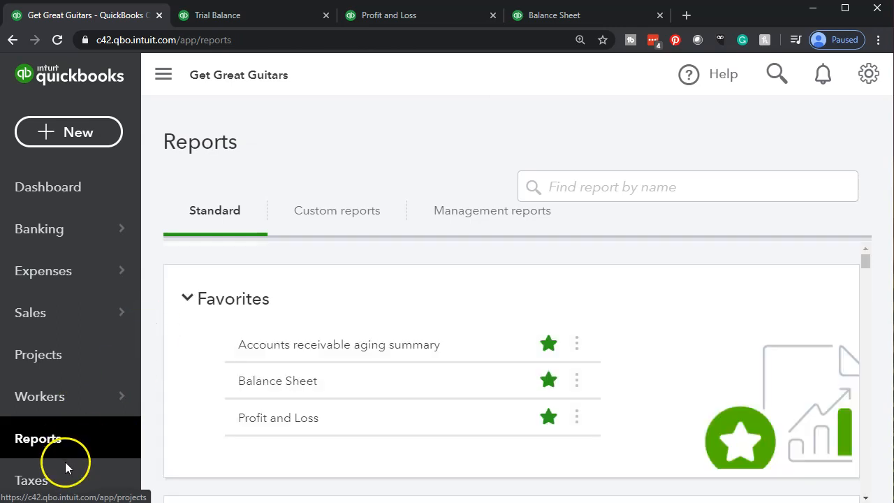
- Reduce the page zoom and open the Customer Balance Detail report from the Who owes you group
key("ctrl+minus")
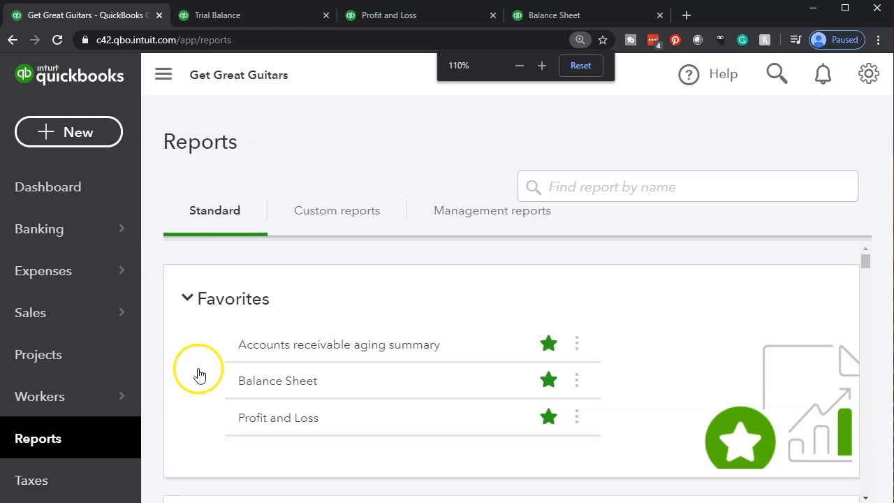
scroll(199, 374, "down", 3)
scroll(171, 418, "down", 5)
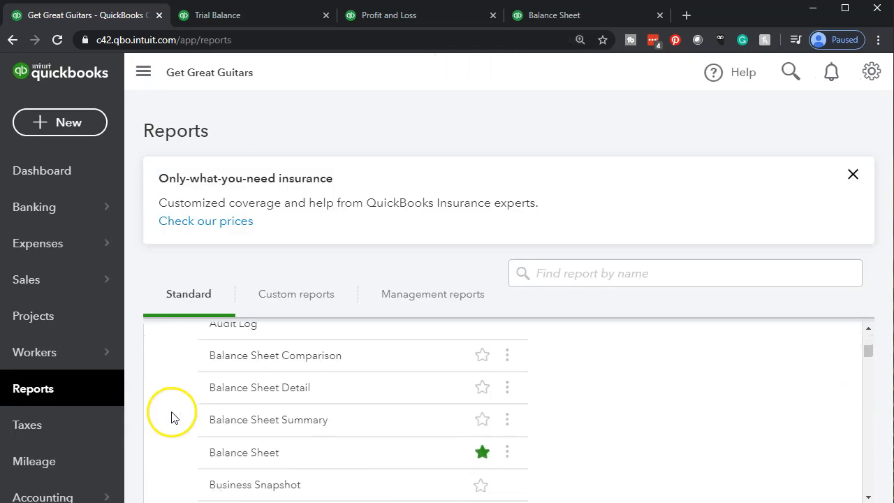
scroll(171, 418, "down", 3)
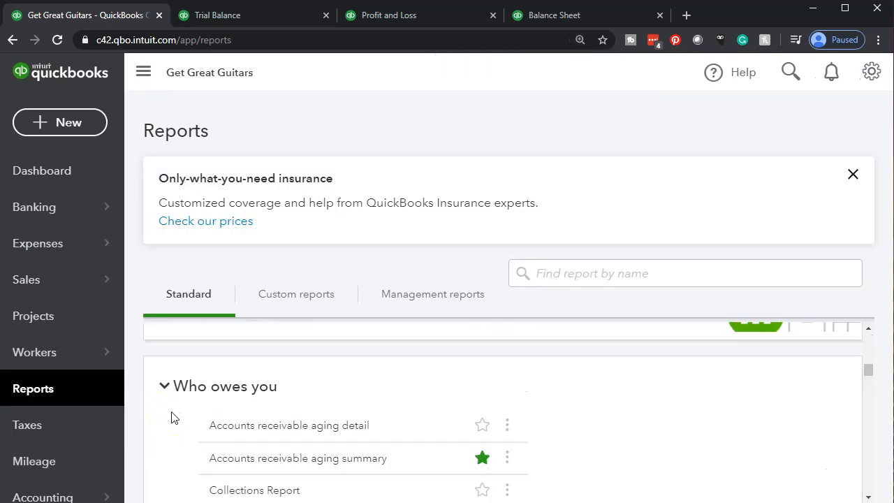
scroll(171, 417, "down", 2)
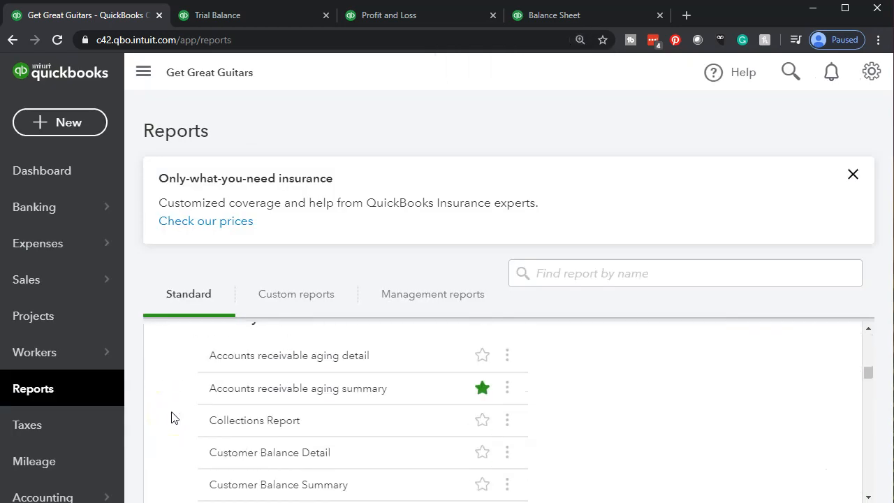
left_click(236, 455)
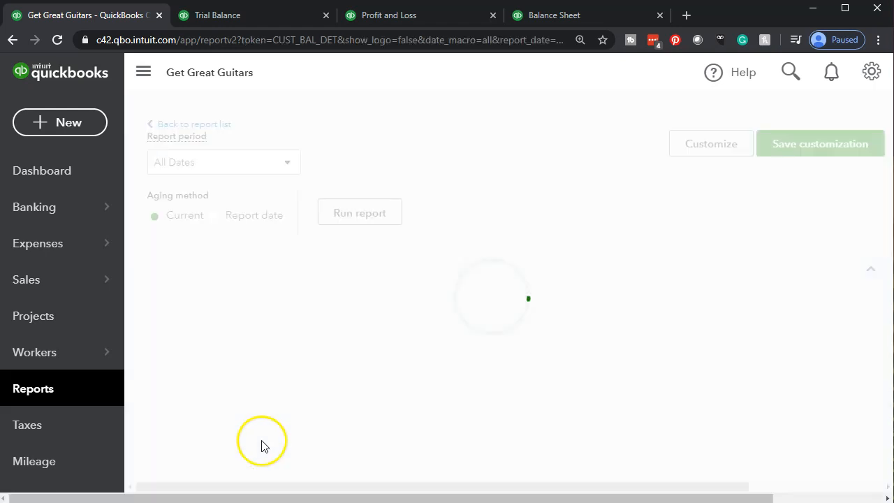
- Run the Customer Balance Detail report for a custom period as of 12/31/2020, and review each customer's open invoices
scroll(250, 349, "up", 3)
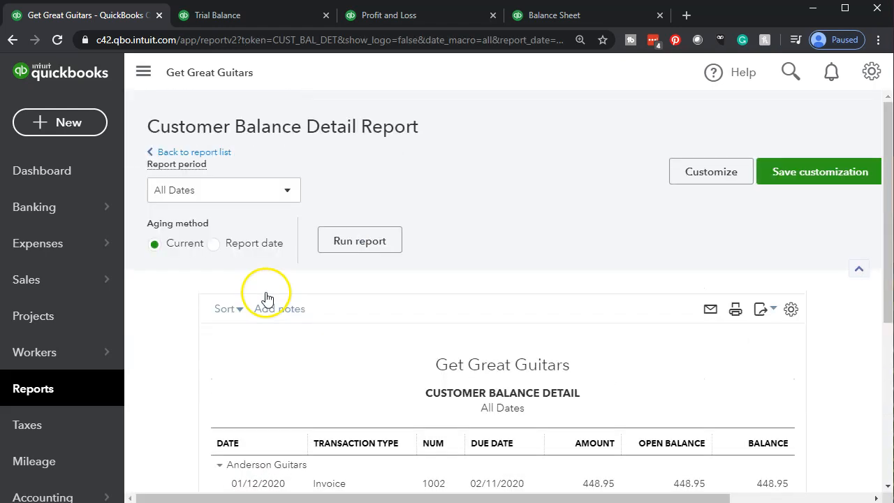
left_click(269, 191)
left_click(232, 242)
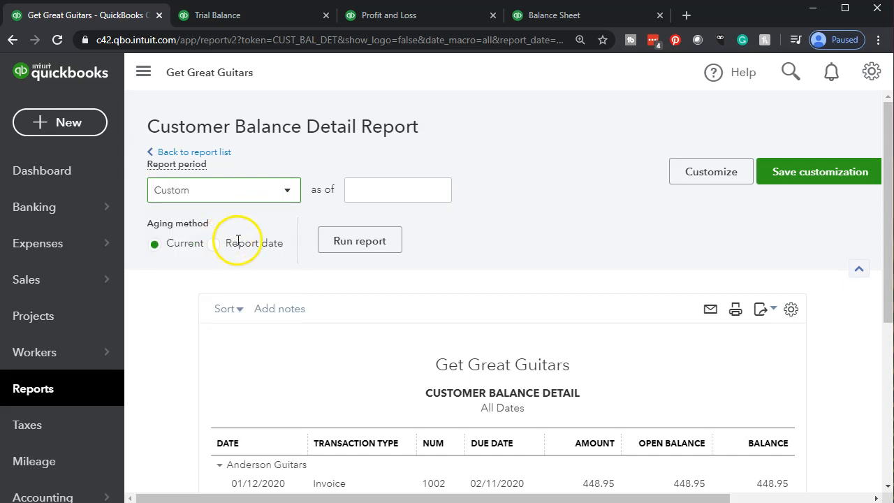
left_click(395, 192)
type("123120")
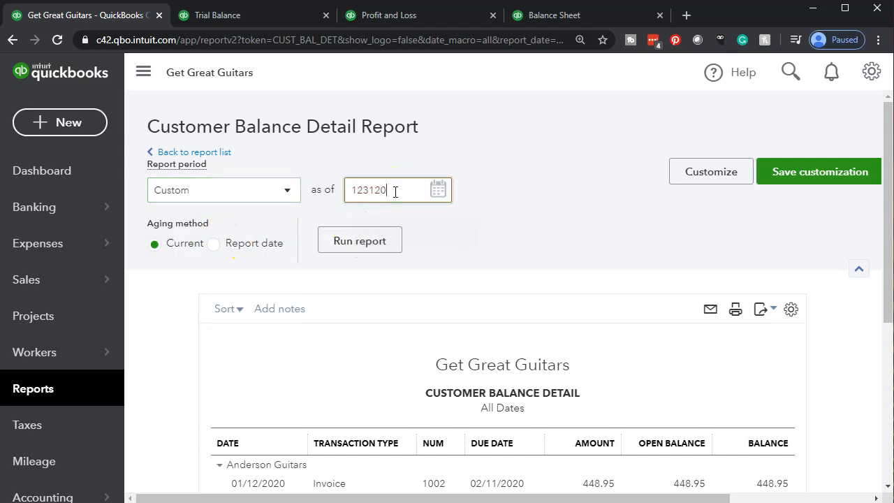
key("Tab")
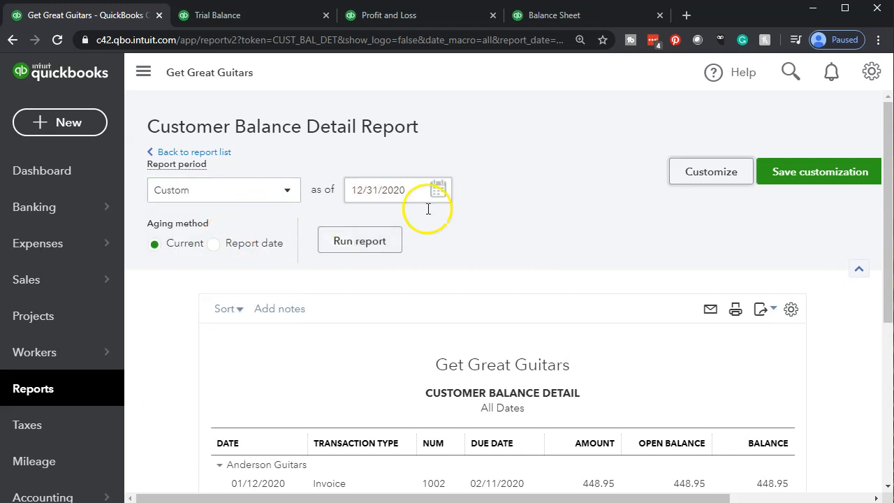
left_click(392, 240)
scroll(209, 339, "down", 3)
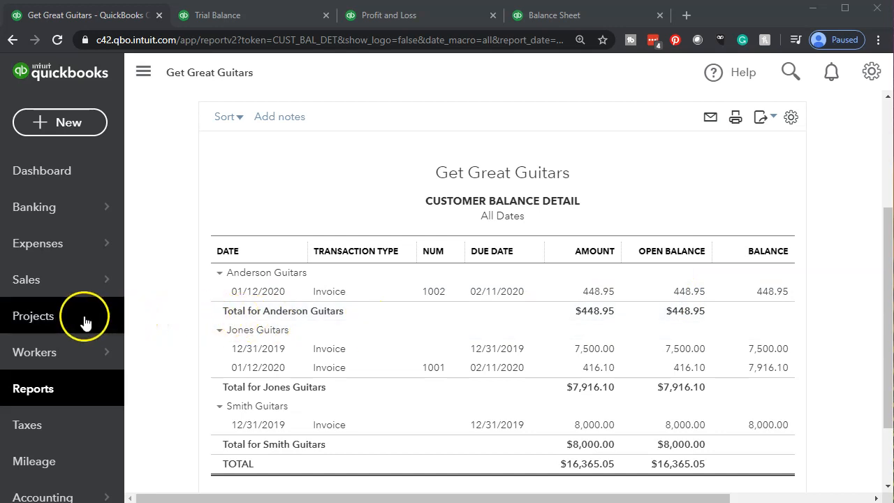
- Open Anderson Guitars from the Sales customer list and widen the Type column of its transaction list
left_click(47, 285)
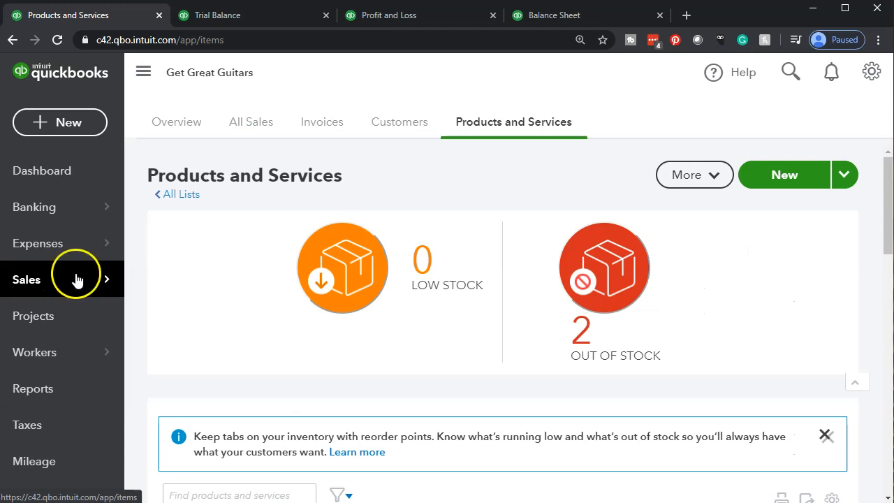
left_click(396, 131)
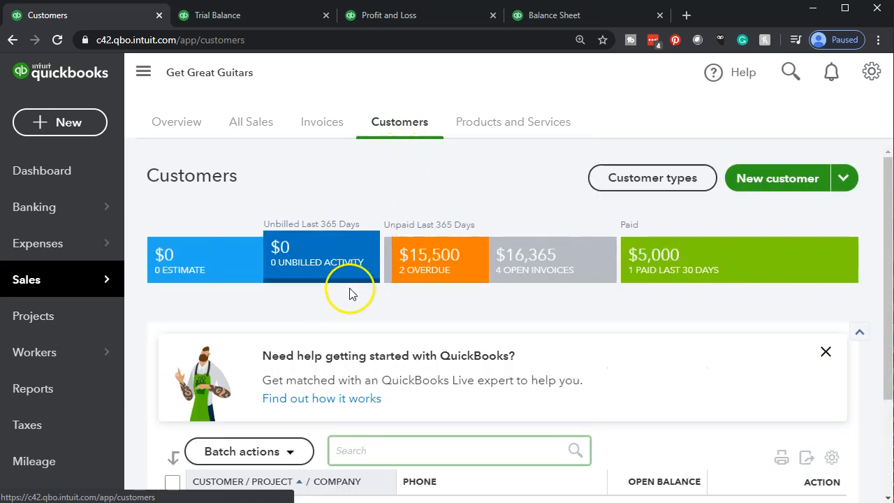
scroll(203, 315, "down", 1)
scroll(193, 317, "up", 1)
scroll(192, 316, "down", 2)
scroll(192, 316, "down", 1)
left_click(209, 316)
left_click(228, 312)
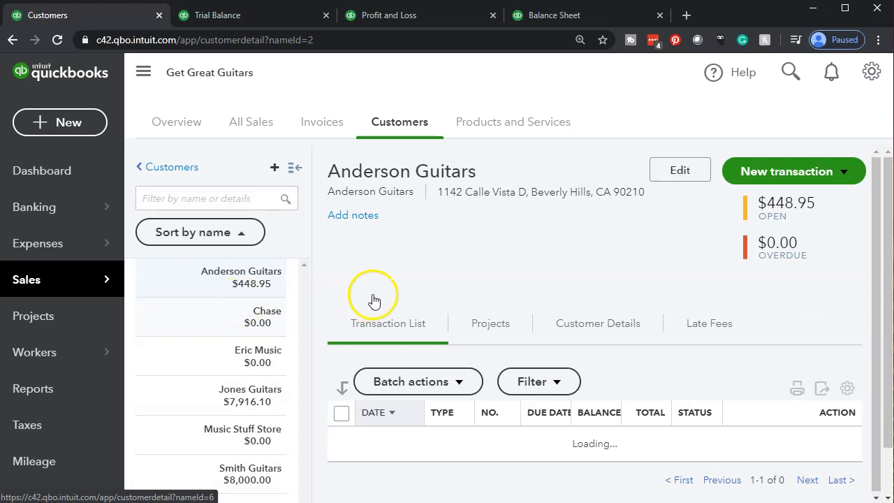
scroll(373, 301, "down", 2)
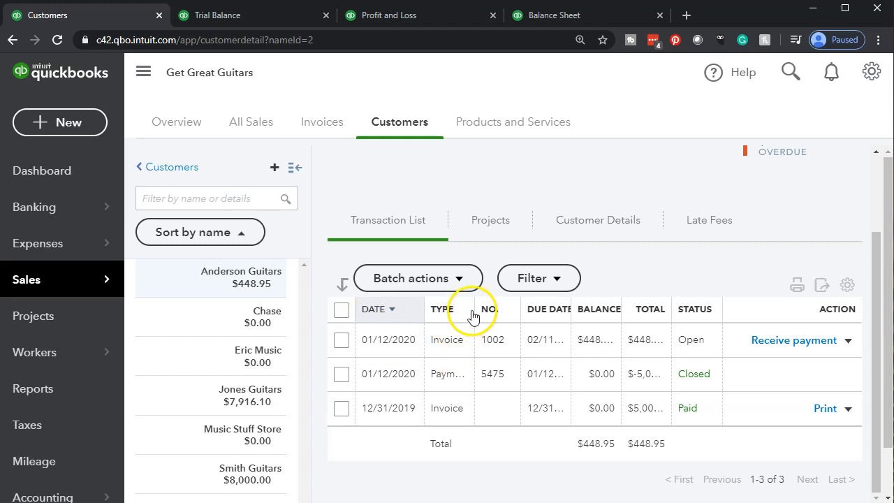
left_click_drag(477, 312, 544, 319)
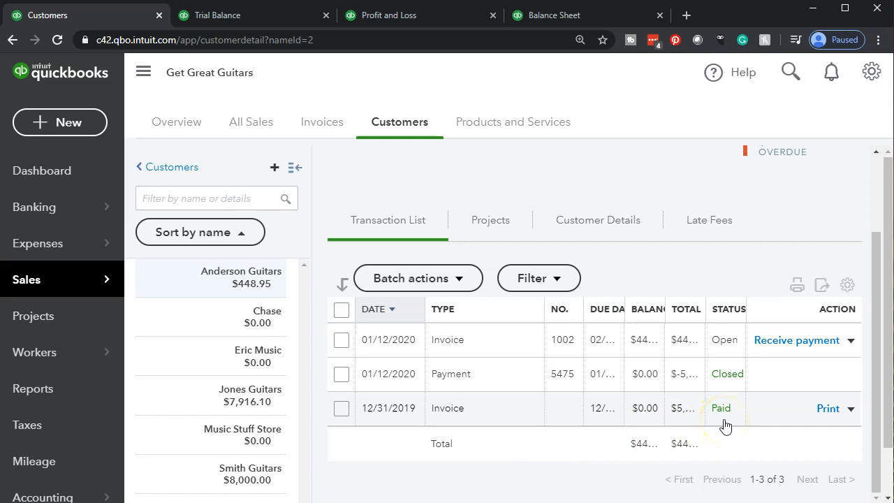
- Open Anderson Guitars' paid 12/31/2019 invoice, view the 01/12/2020 payment linked to it, and close the payment
left_click(449, 412)
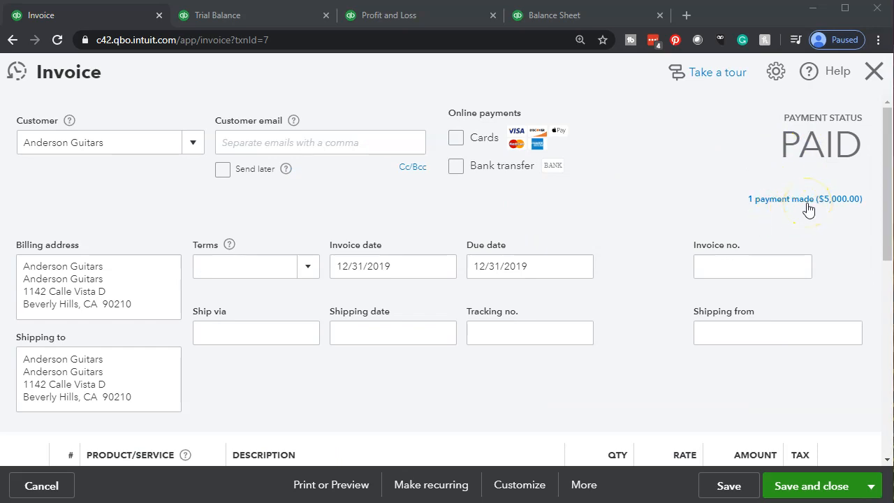
left_click(808, 207)
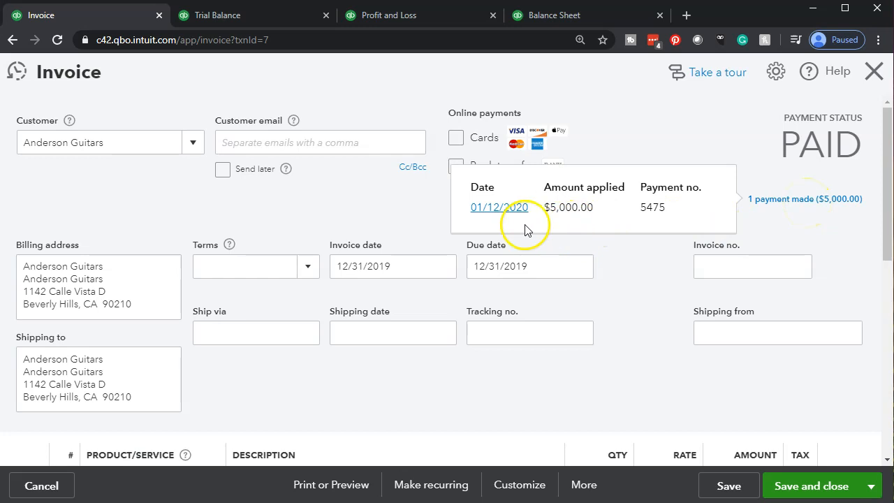
left_click(500, 208)
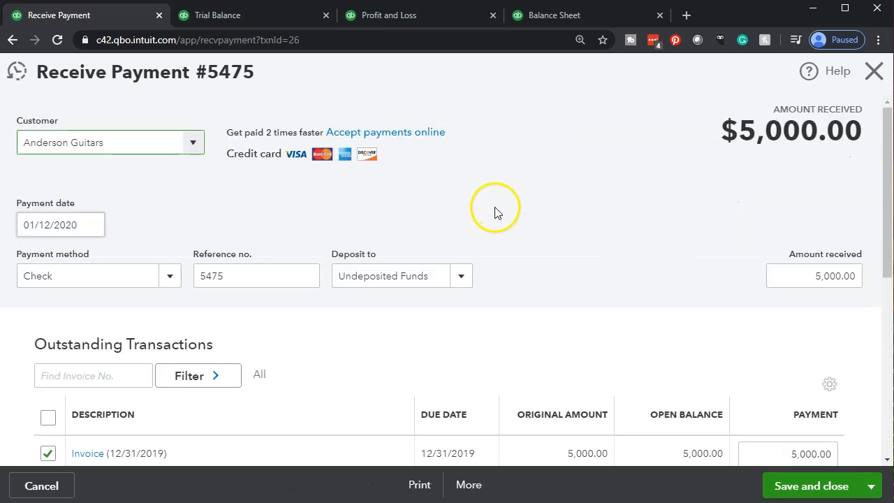
left_click(873, 72)
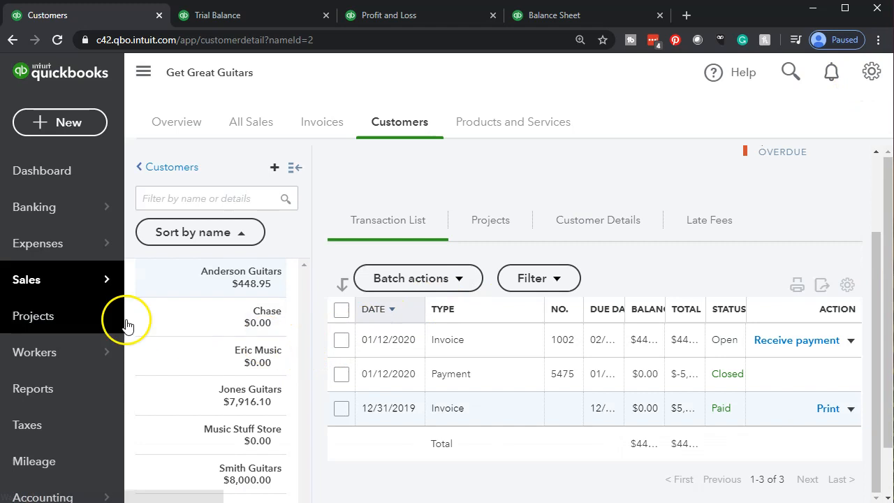
- Return to the Customers list, sort it by open balance from highest to lowest, and open Smith Guitars' transaction list
left_click(41, 297)
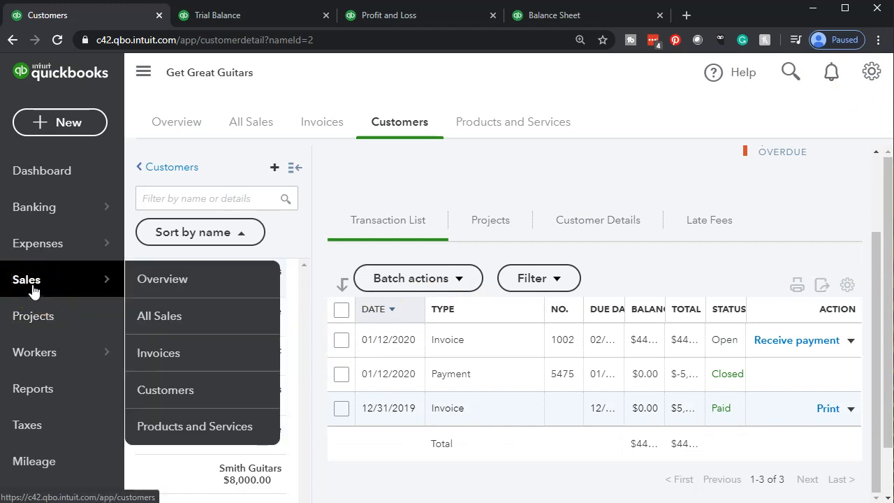
left_click(32, 291)
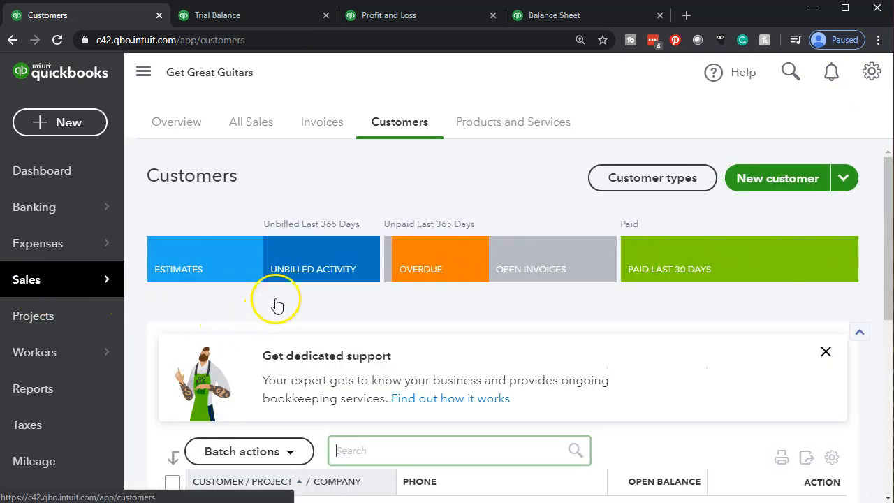
scroll(368, 170, "down", 3)
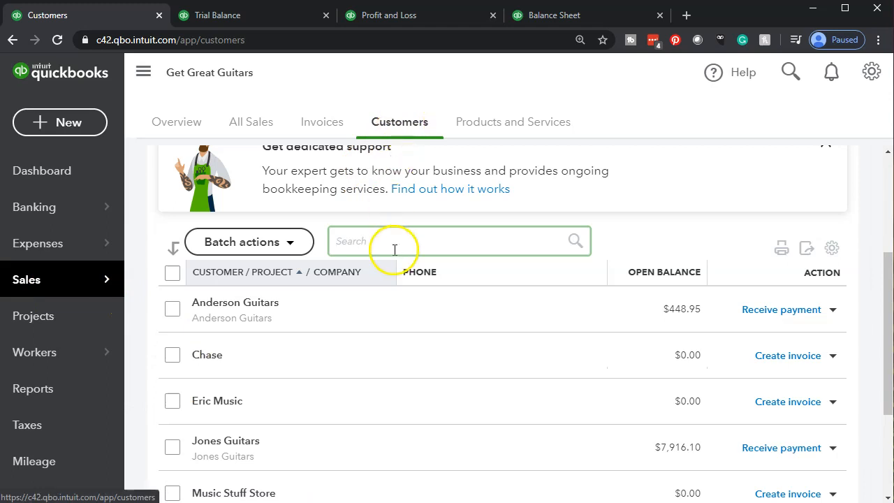
scroll(410, 342, "down", 1)
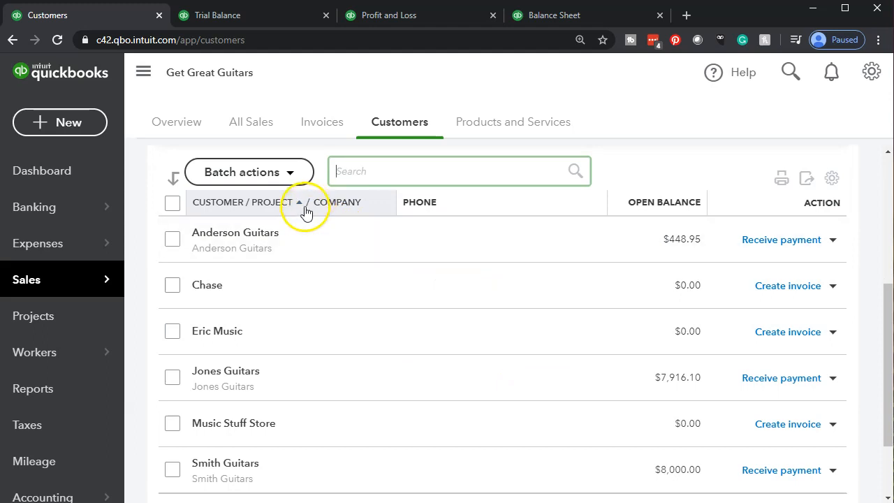
left_click(631, 203)
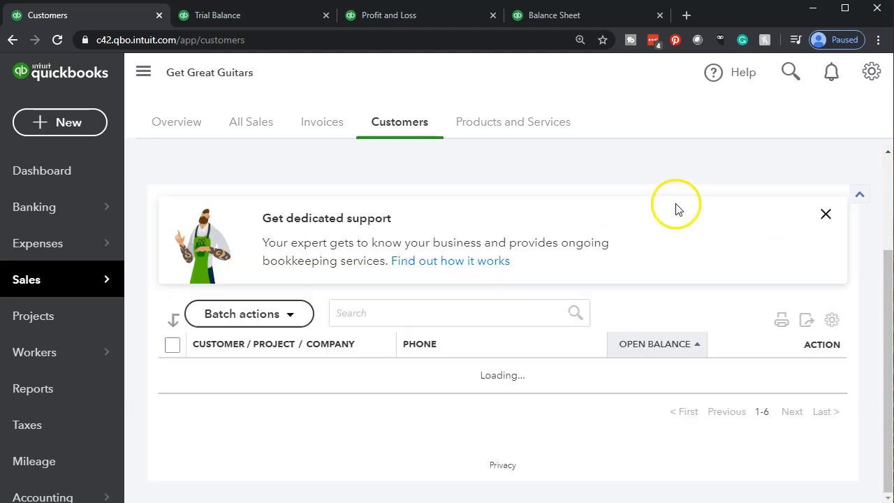
scroll(622, 318, "down", 3)
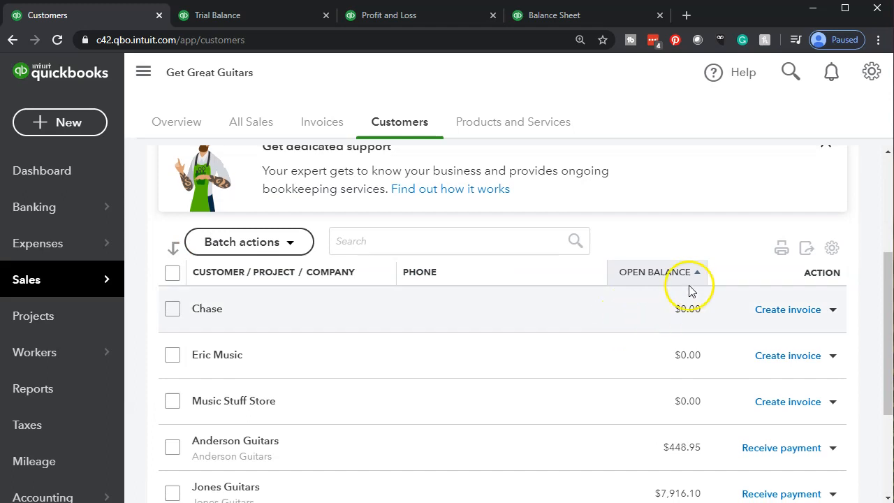
left_click(696, 272)
scroll(659, 299, "down", 4)
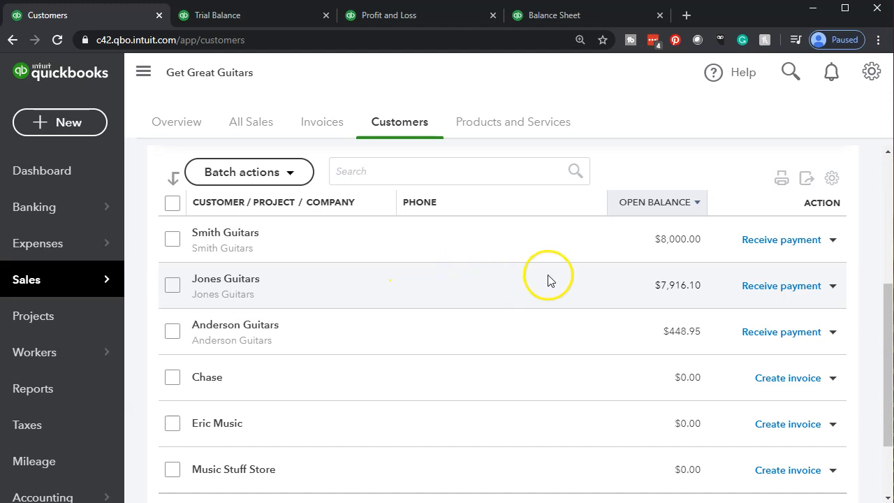
left_click(244, 237)
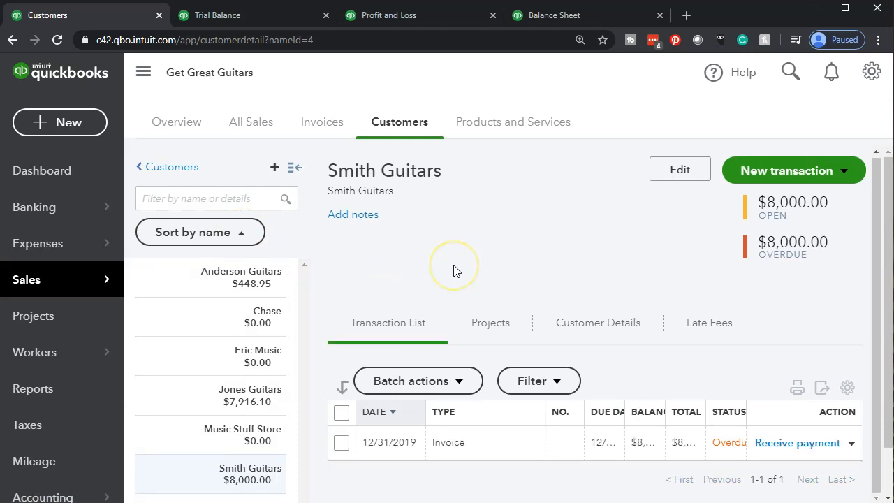
scroll(454, 286, "down", 1)
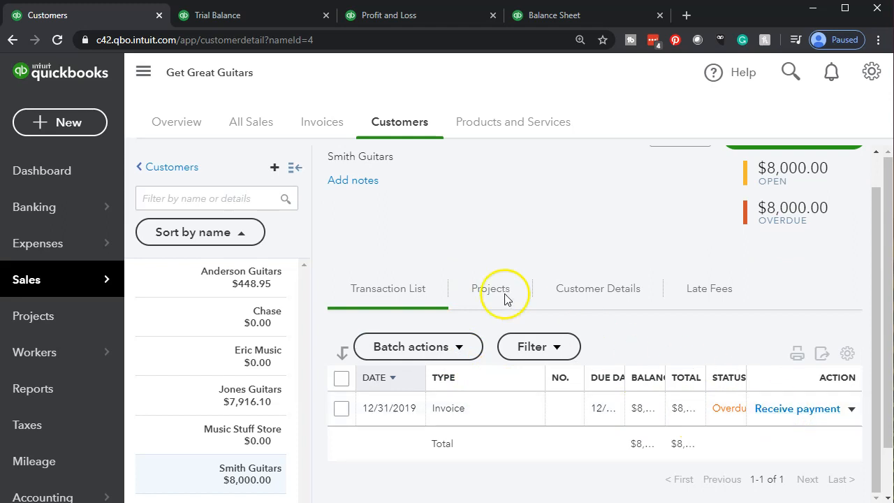
- Open the sales Invoices list and examine the balance, total and payment status of each invoice
left_click(308, 130)
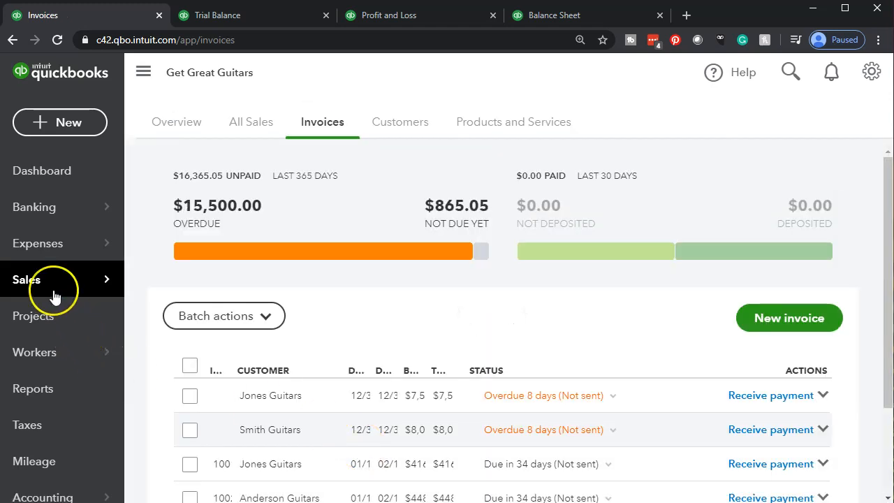
mouse_move(136, 283)
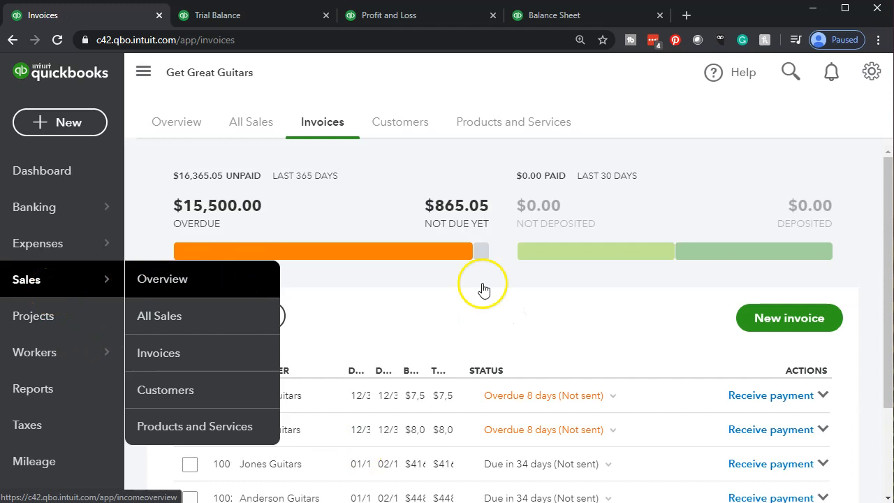
scroll(559, 286, "down", 2)
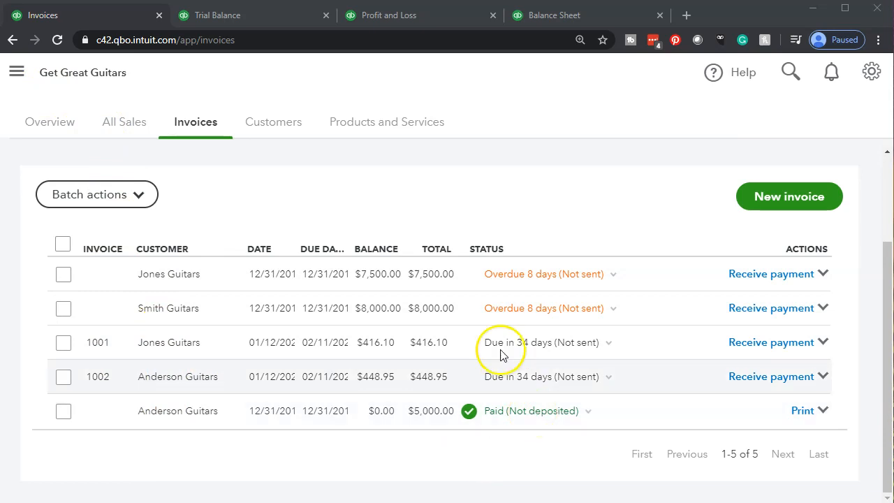
- Review the payment and invoices in the All Sales transaction list, and open the sales Overview page
left_click(122, 128)
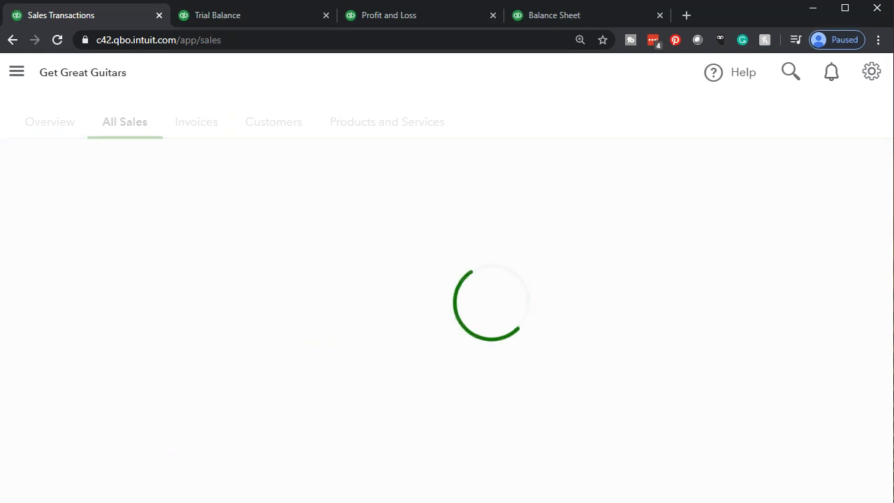
scroll(160, 389, "down", 5)
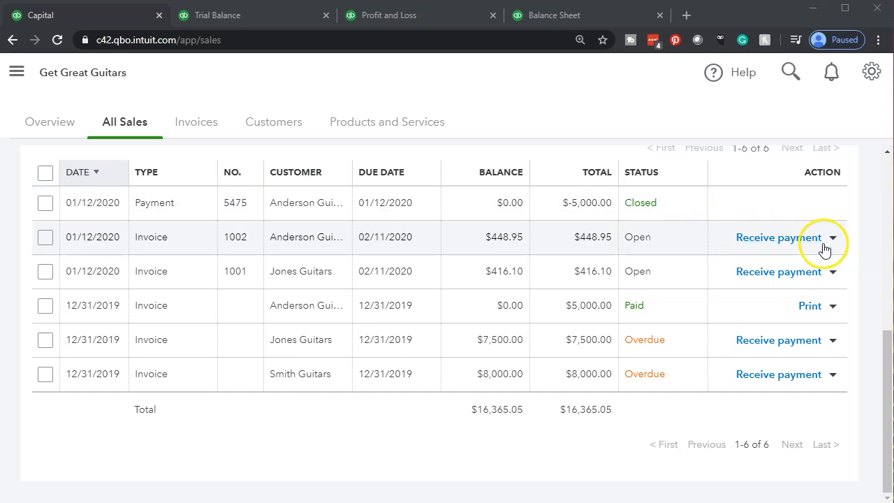
left_click(58, 127)
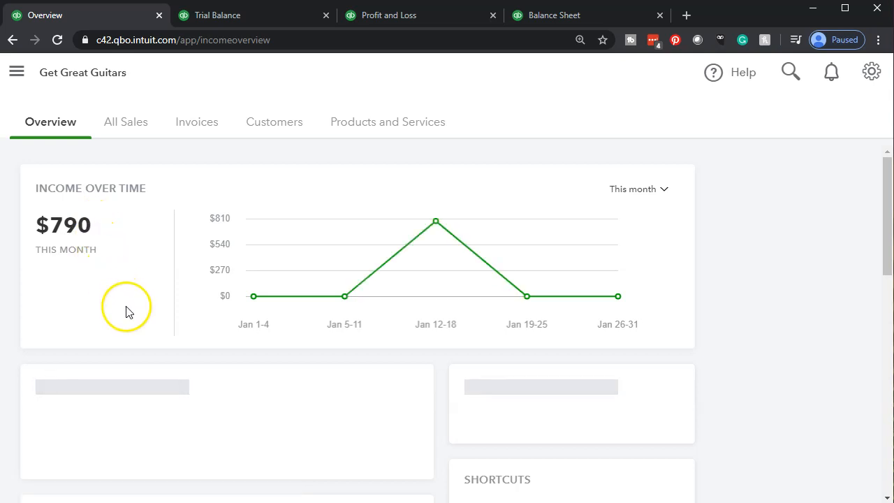
- Switch to the Trial Balance report, reduce its page zoom, and switch to the Balance Sheet report
left_click(253, 15)
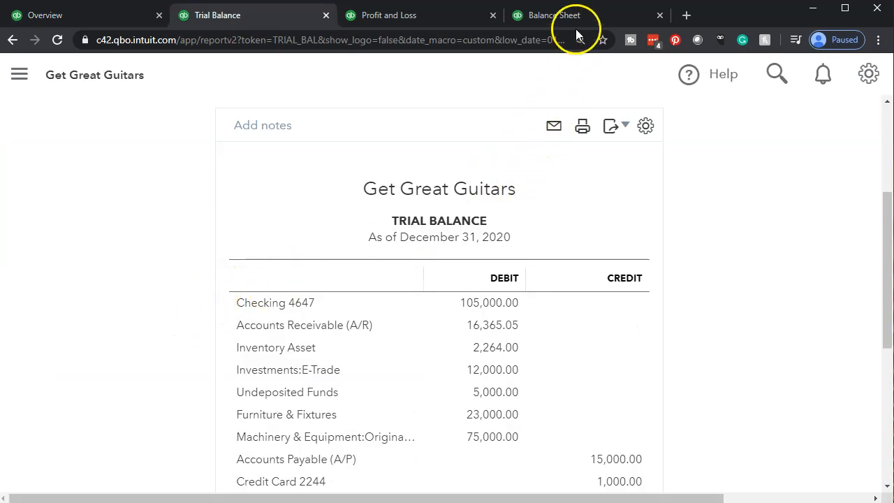
key("ctrl+minus")
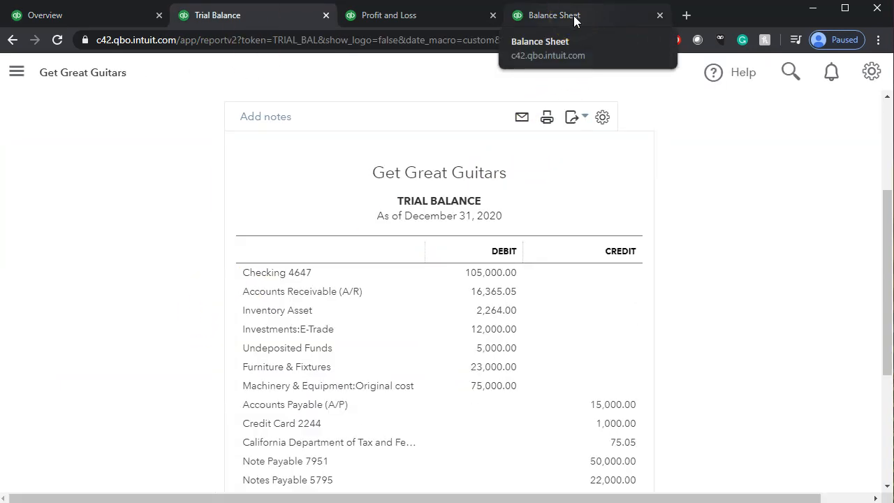
left_click(574, 21)
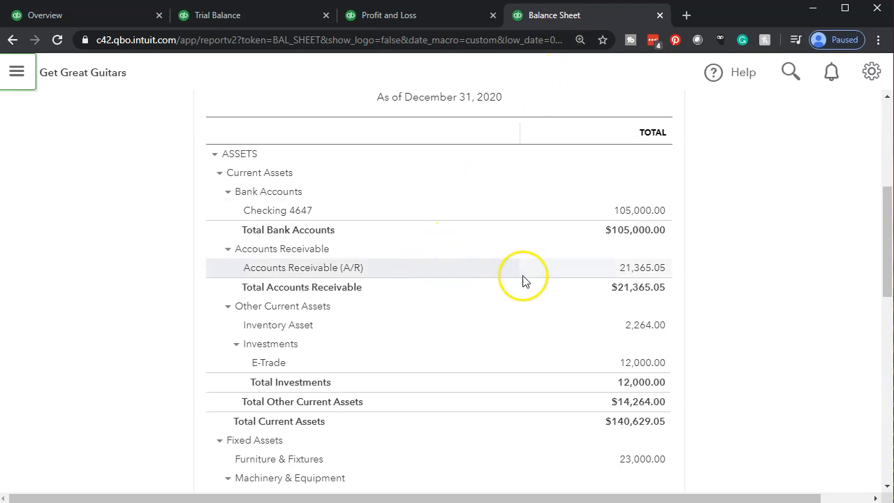
- Review the 2020 Accounts Receivable transactions behind the Balance Sheet, and return to the report summary to examine current assets
left_click(626, 273)
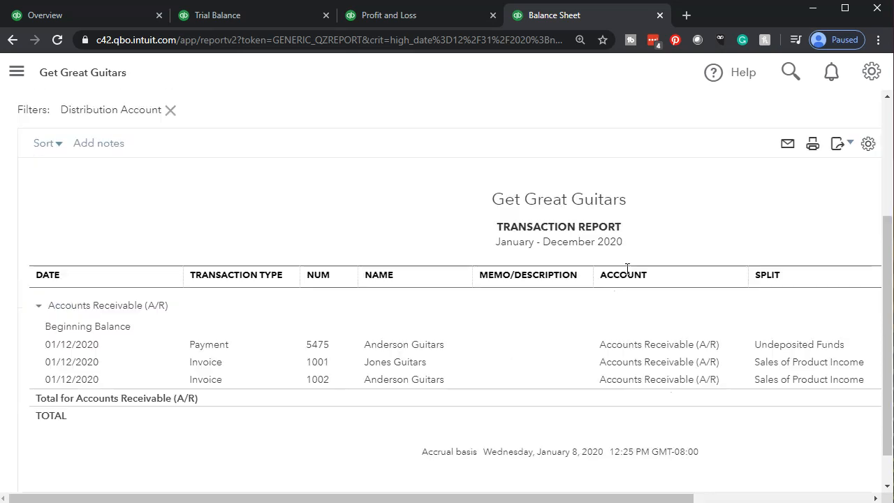
left_click_drag(523, 495, 674, 496)
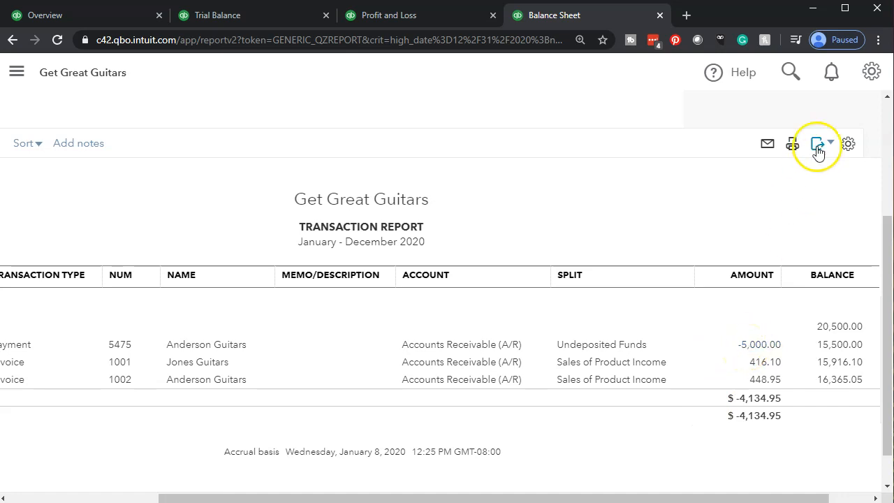
left_click_drag(529, 490, 370, 494)
scroll(98, 293, "up", 3)
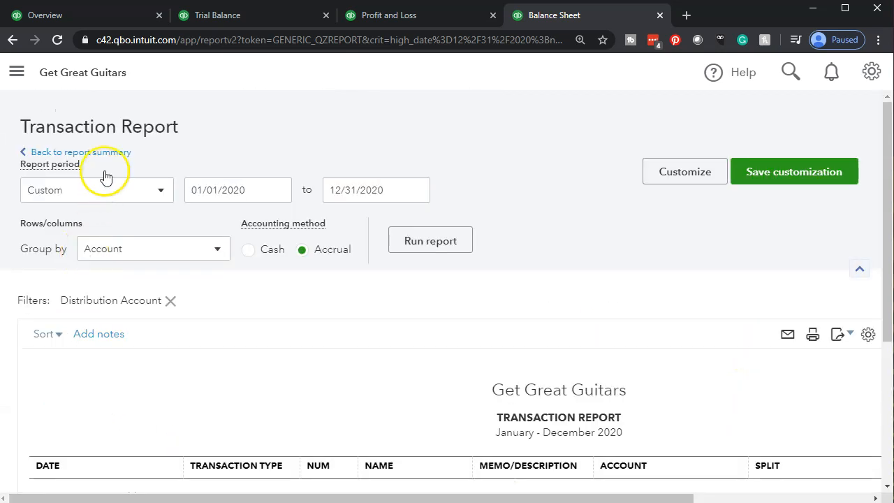
left_click(108, 160)
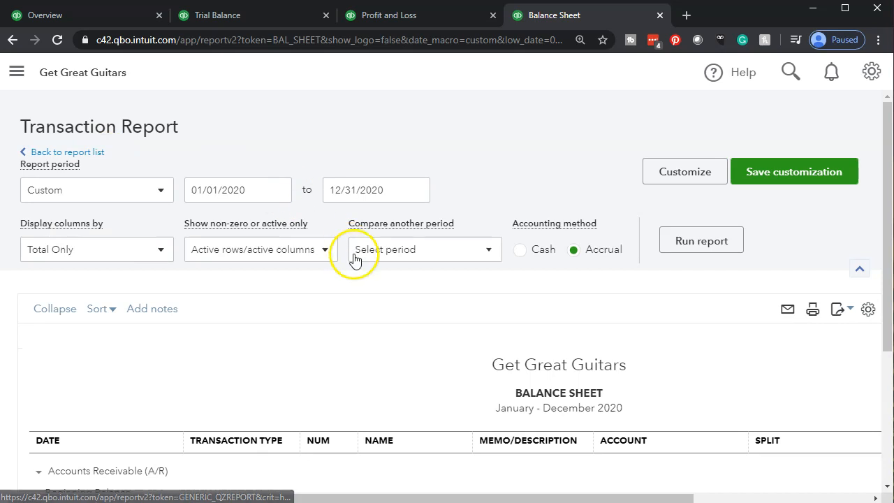
scroll(353, 257, "down", 5)
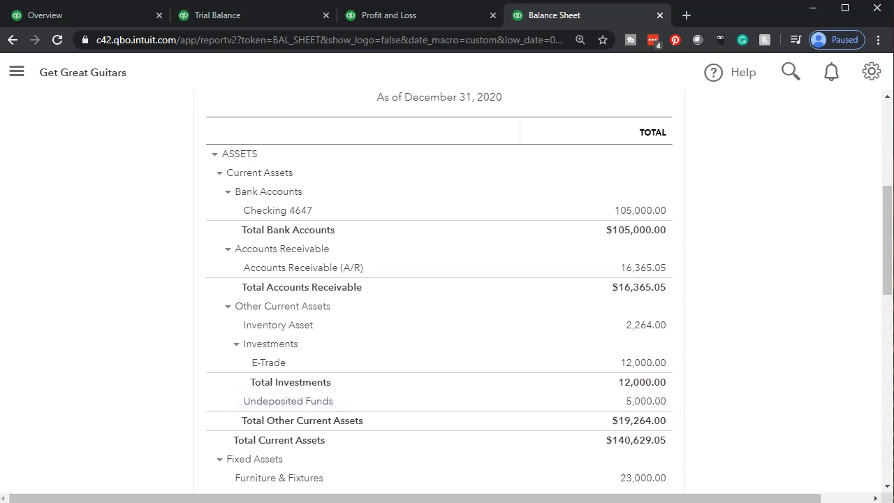
- Switch to the Profit and Loss report and examine the January - December 2020 income, cost of goods sold and net income
left_click(399, 21)
scroll(233, 299, "down", 3)
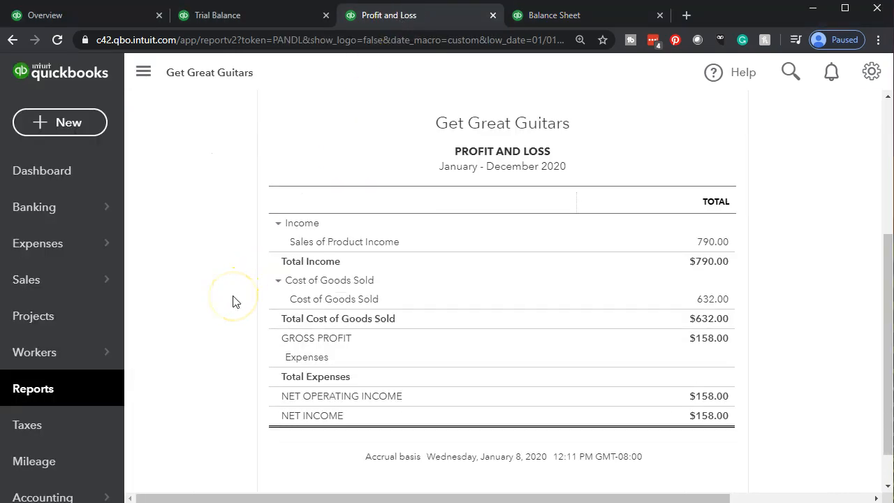